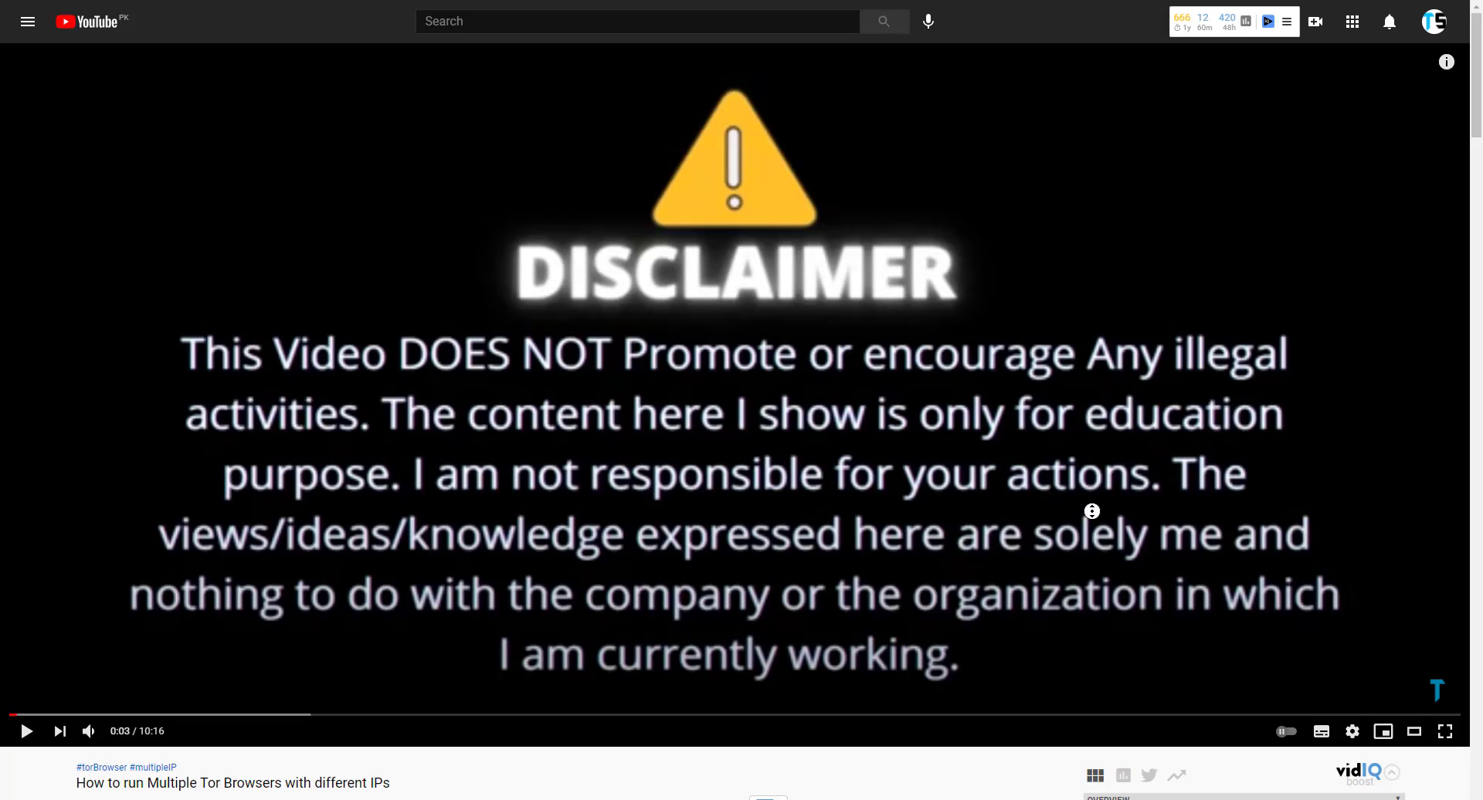
Step: Read through the comments and replies under the video about running multiple Tor browsers with different IPs
scroll(1093, 511, "down", 2)
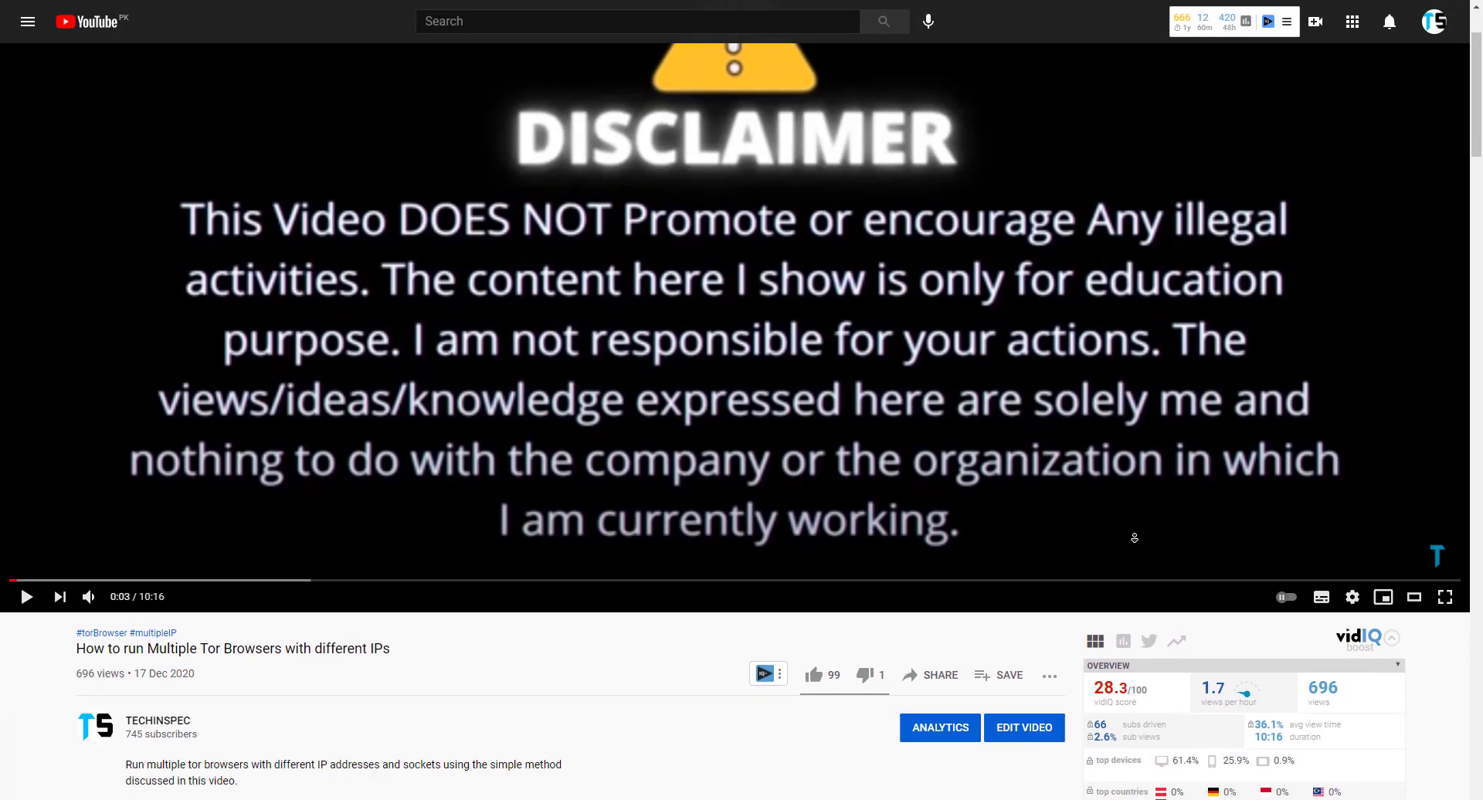
scroll(1134, 538, "down", 3)
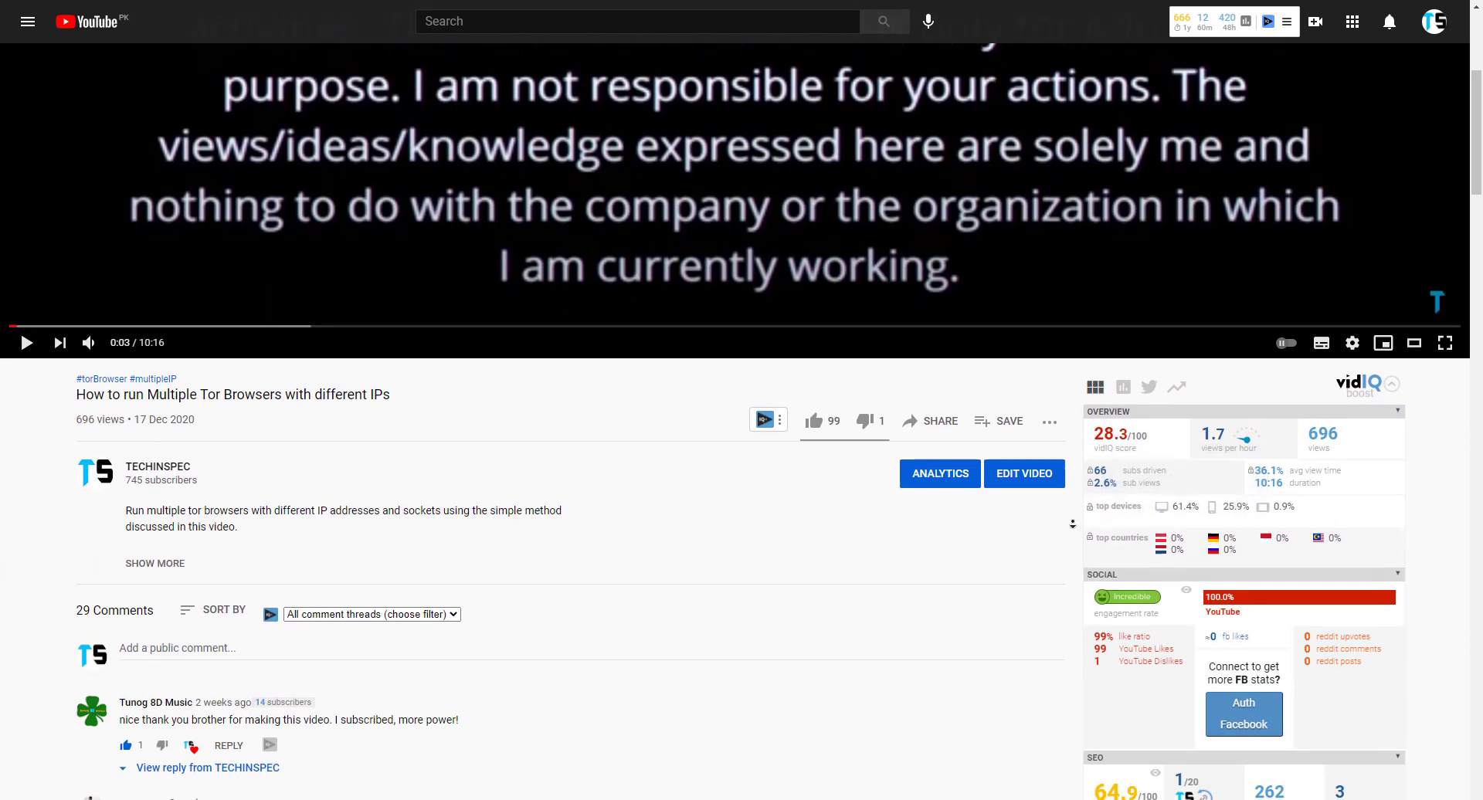
scroll(1073, 524, "down", 3)
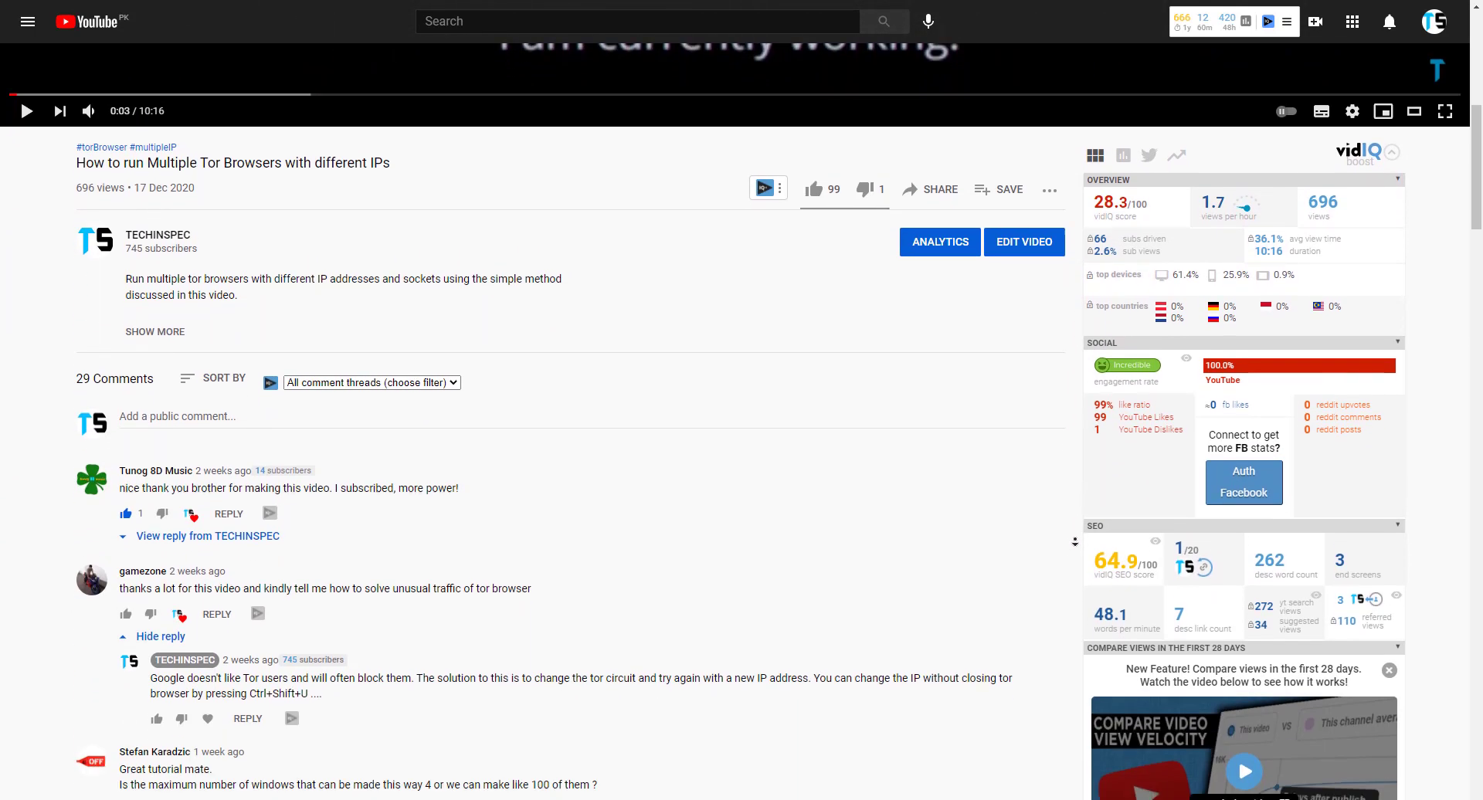
scroll(1075, 542, "down", 3)
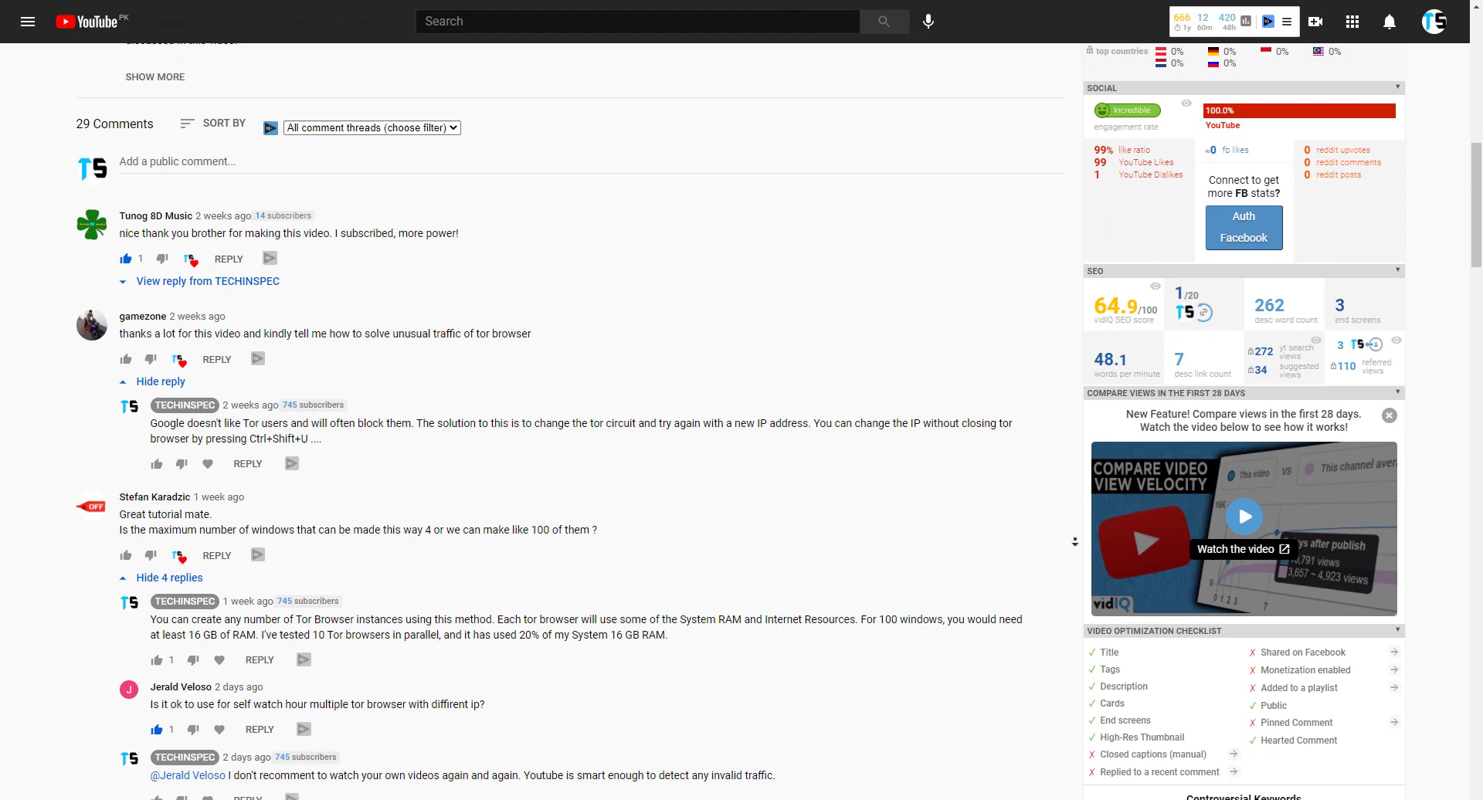
scroll(1075, 542, "down", 3)
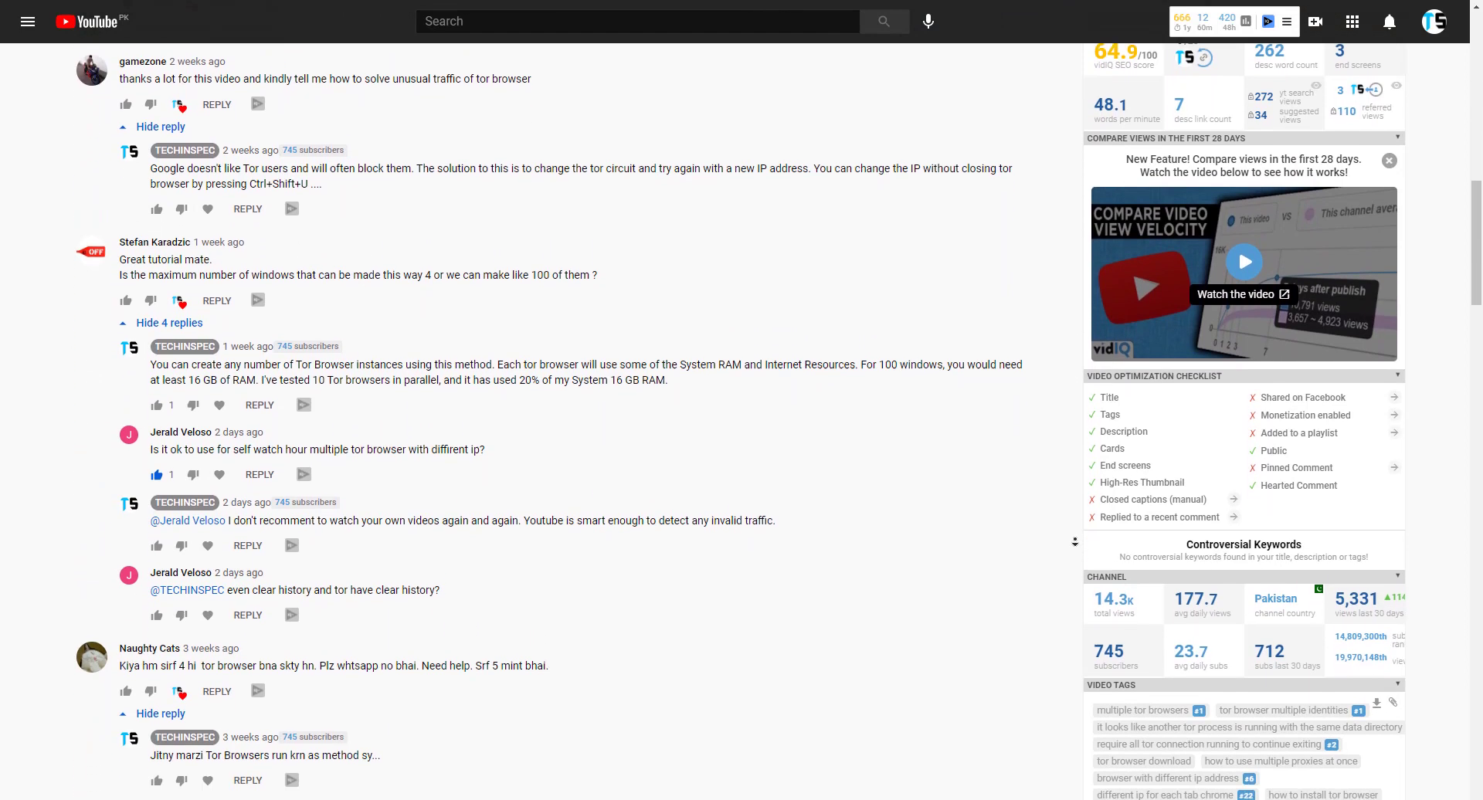
scroll(1075, 541, "down", 3)
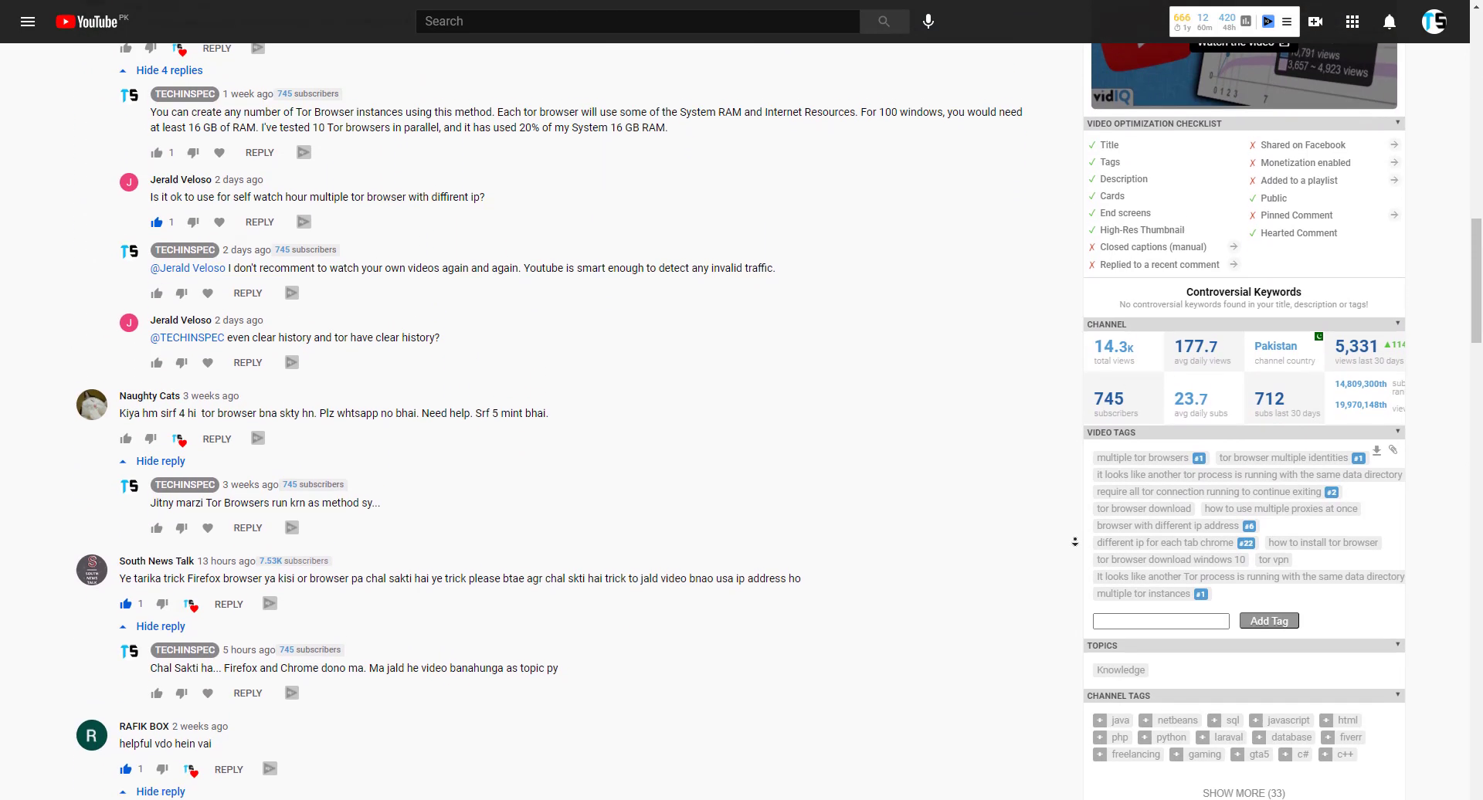
scroll(1075, 542, "down", 3)
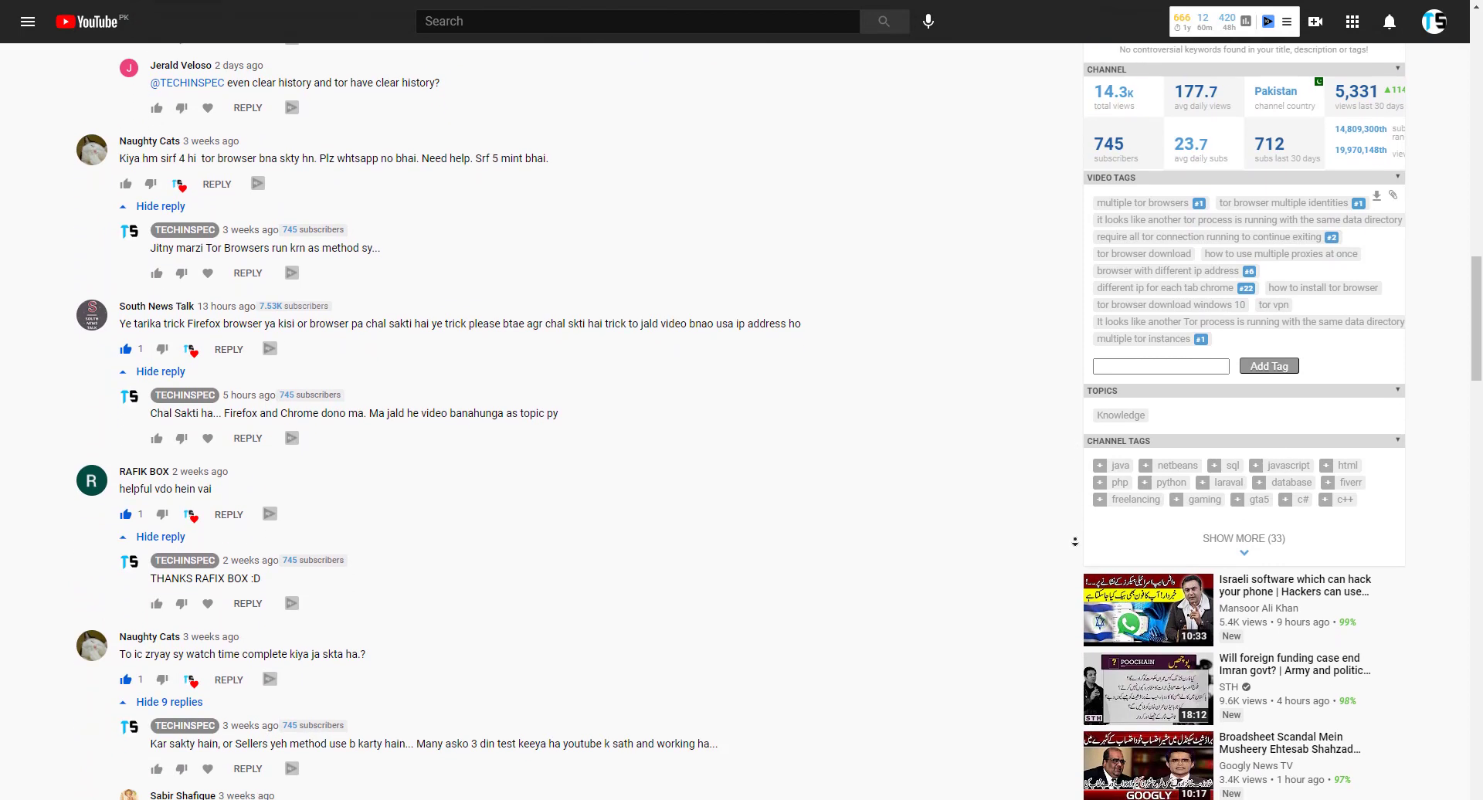
scroll(1074, 542, "down", 3)
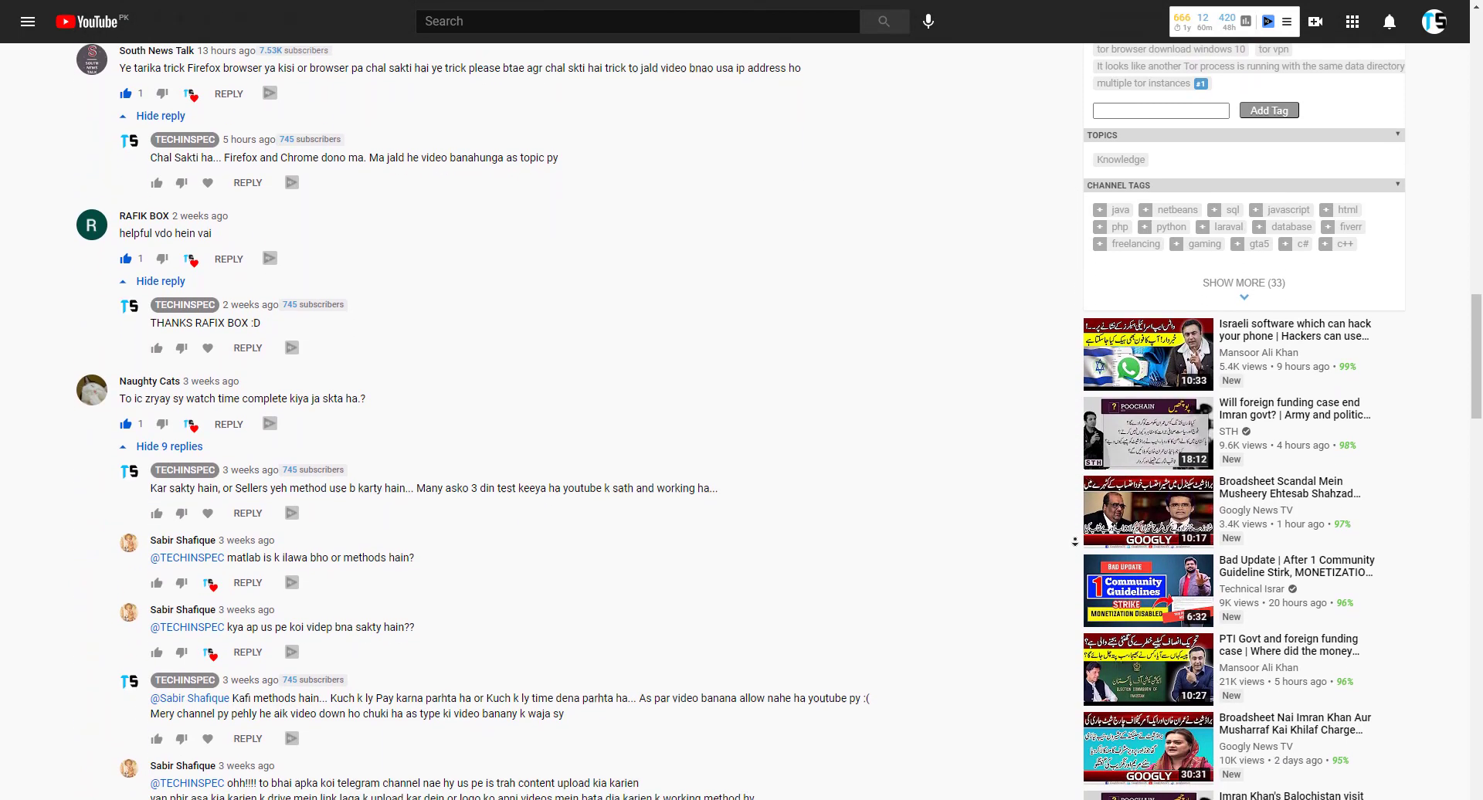
scroll(1075, 542, "down", 3)
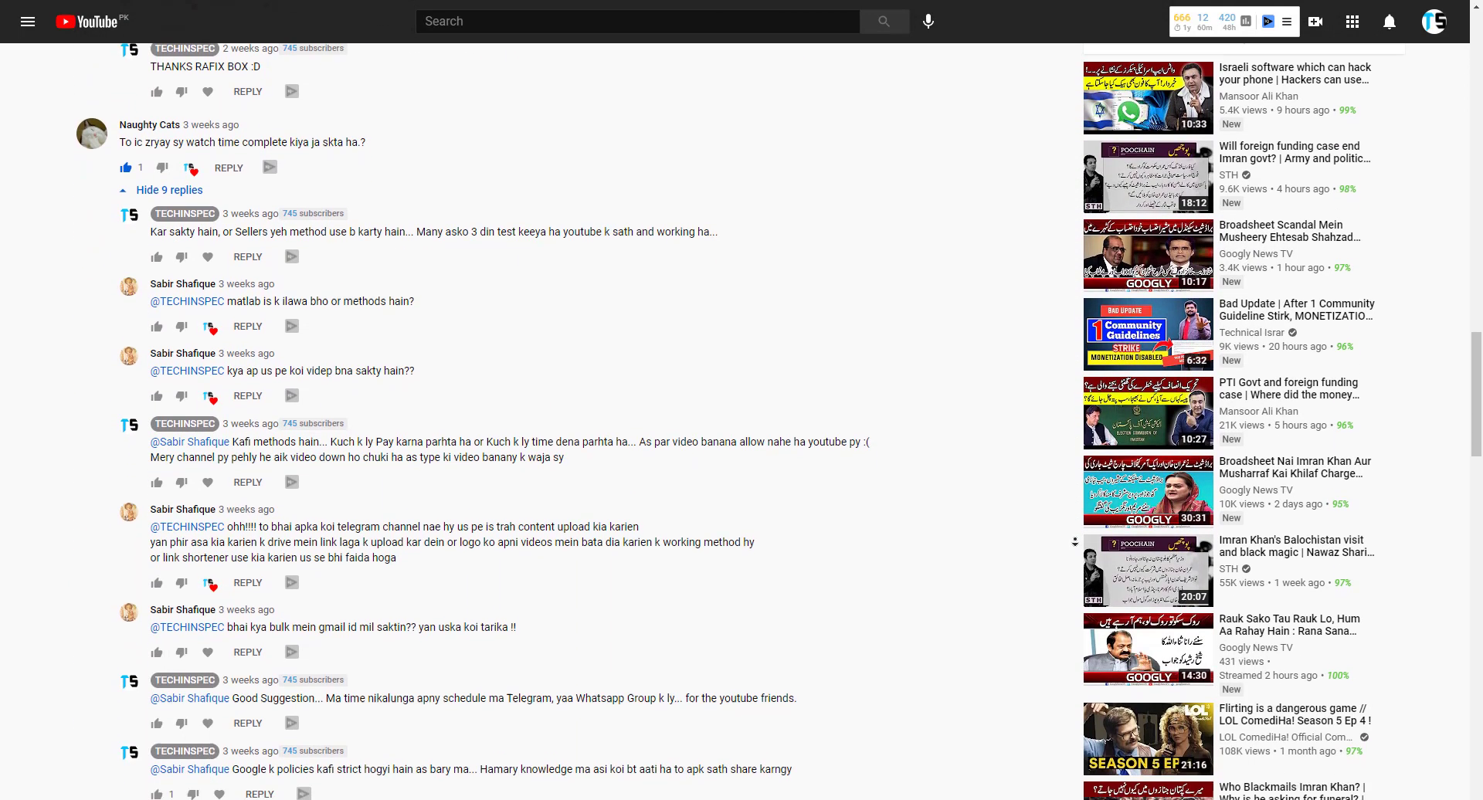
scroll(1075, 542, "down", 3)
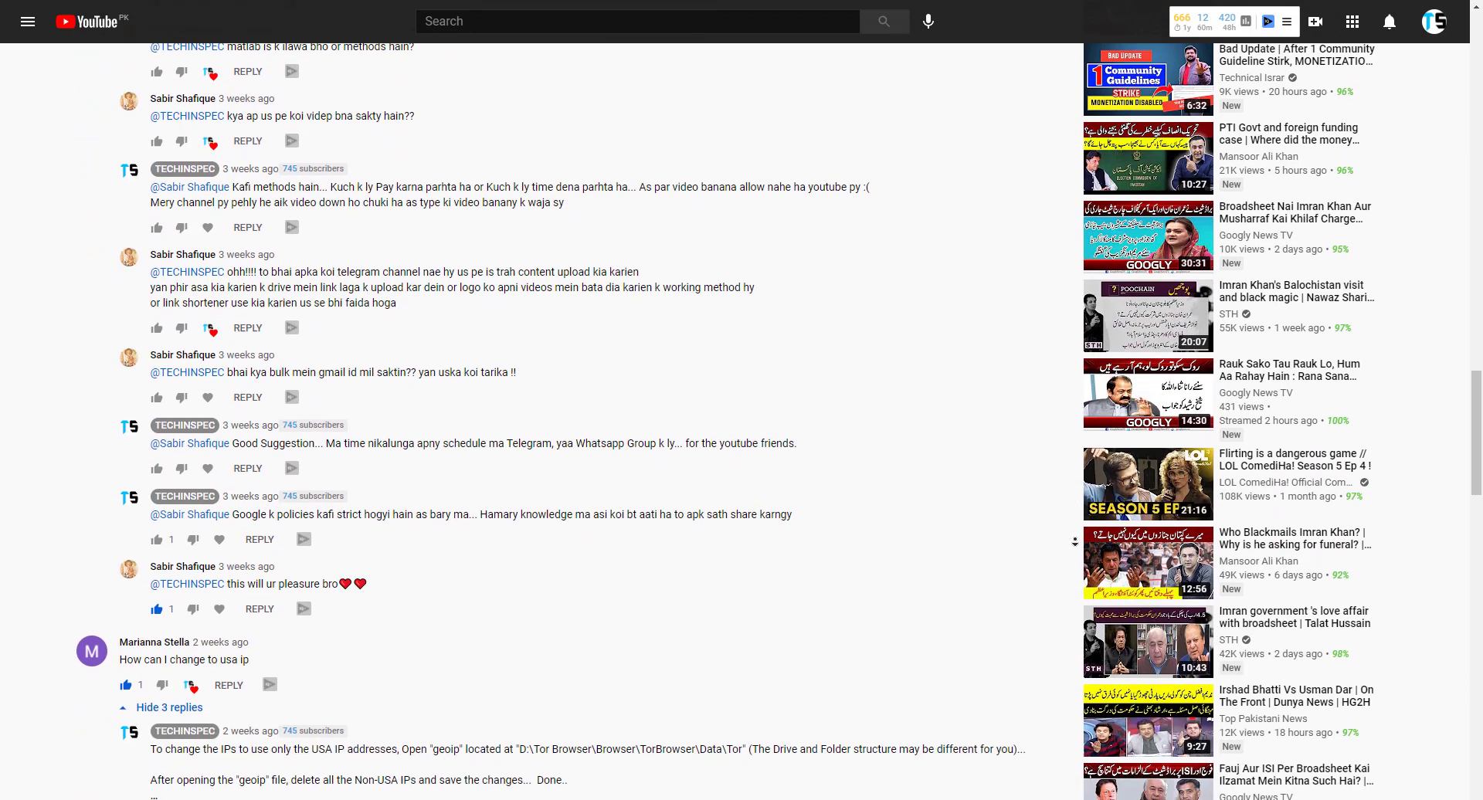
scroll(1074, 542, "down", 3)
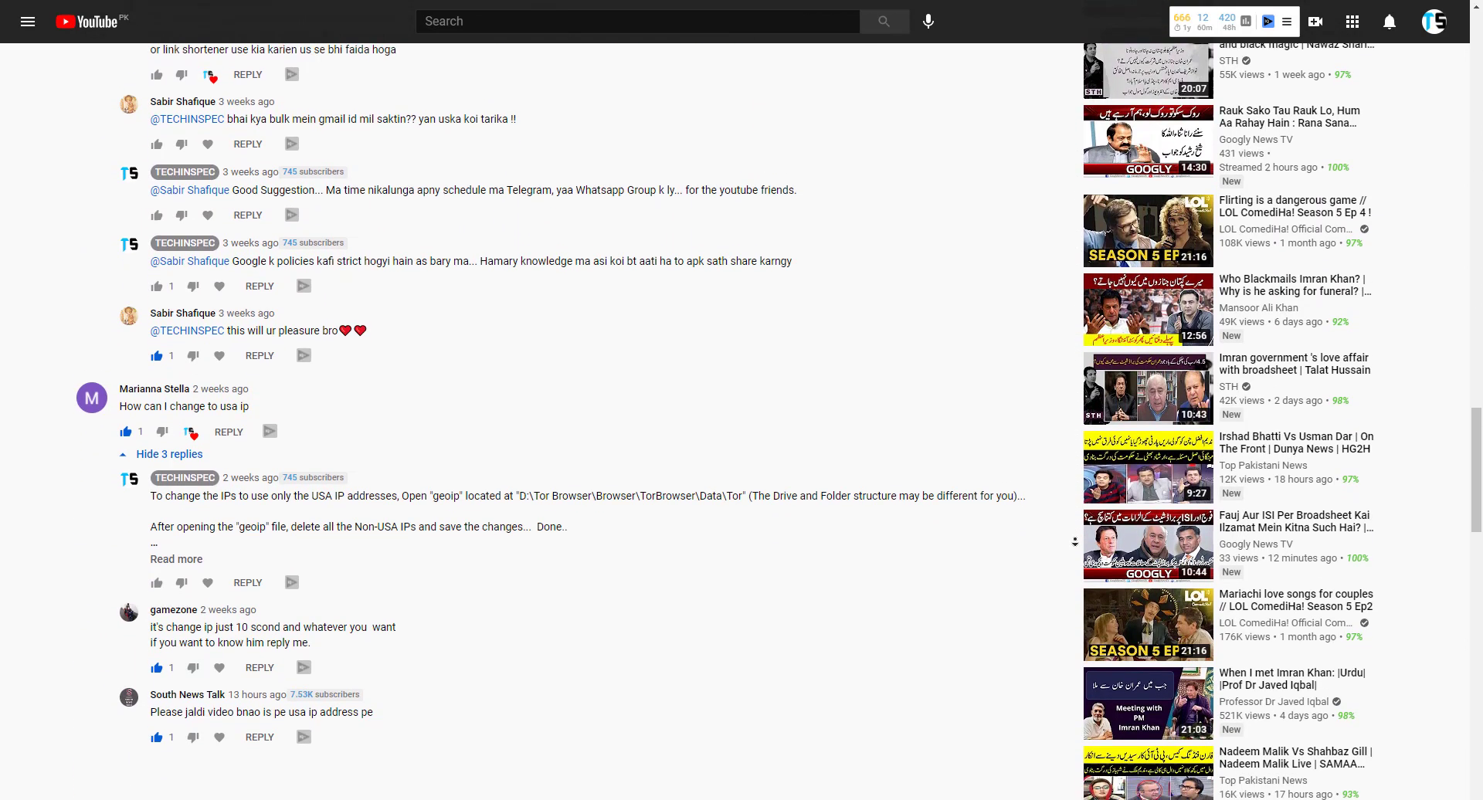
scroll(1074, 542, "down", 2)
scroll(1054, 453, "up", 2)
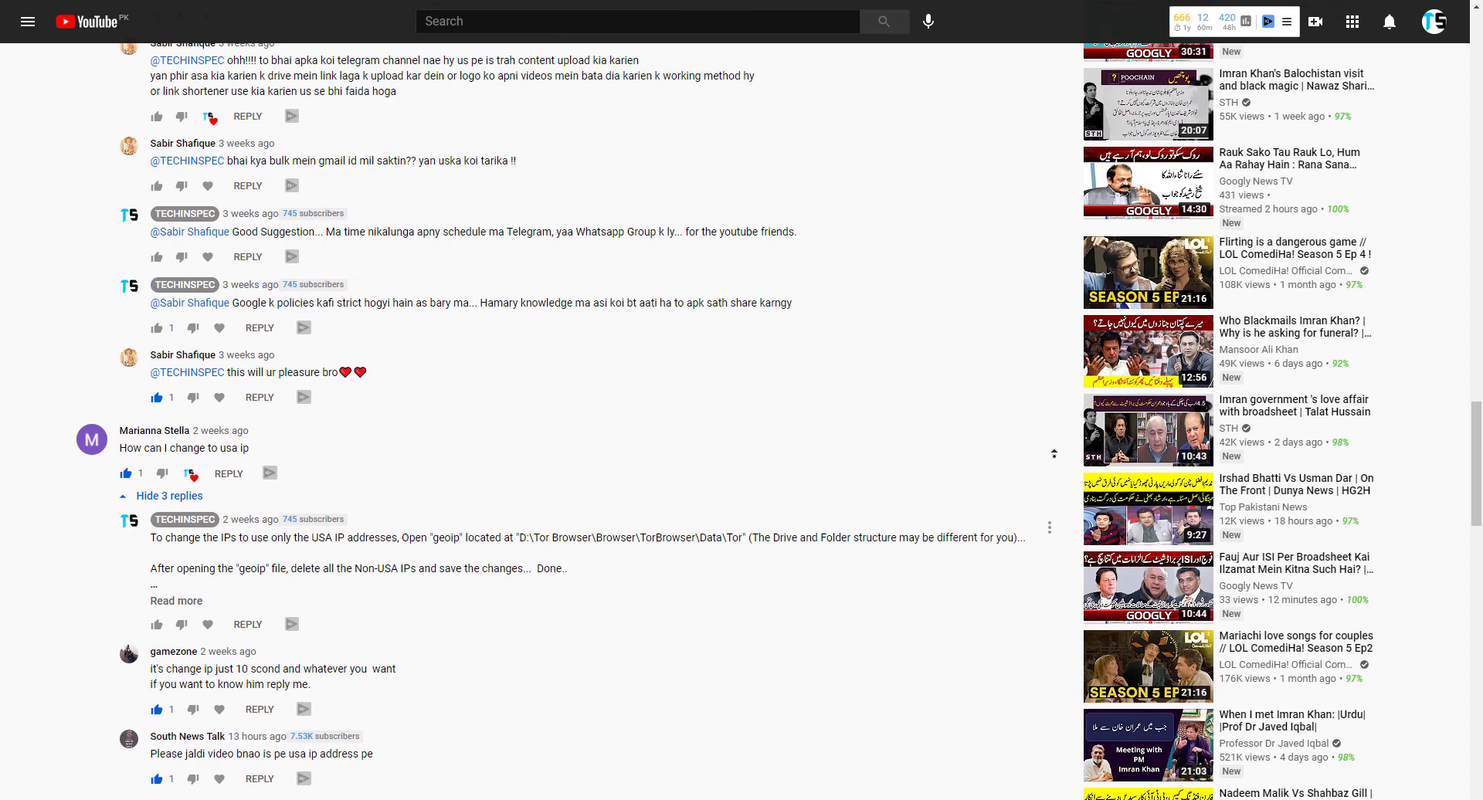
scroll(1054, 454, "up", 4)
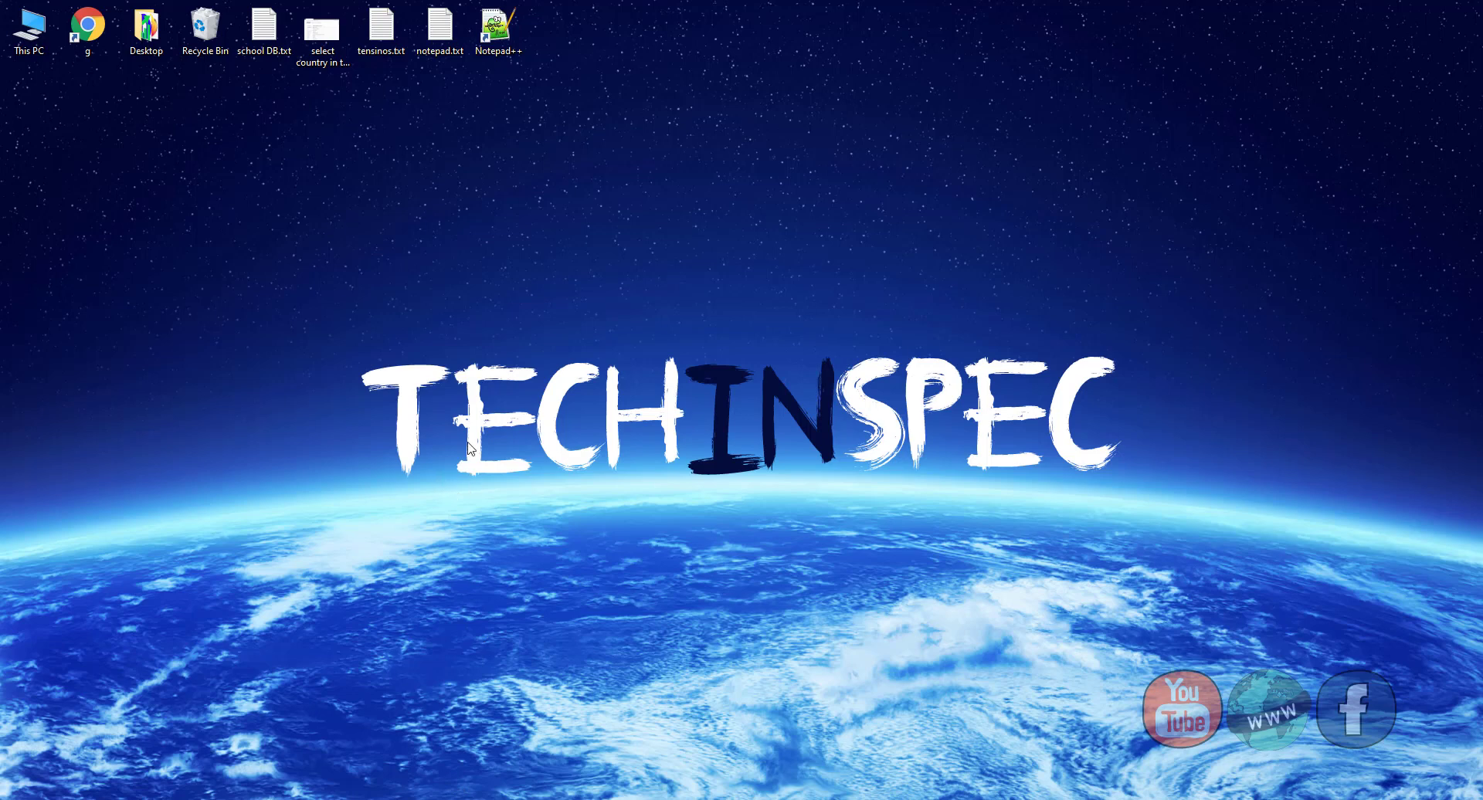
Step: Open the Tor Browser folder on the Software (D:) drive in a maximized File Explorer window
double_click(23, 27)
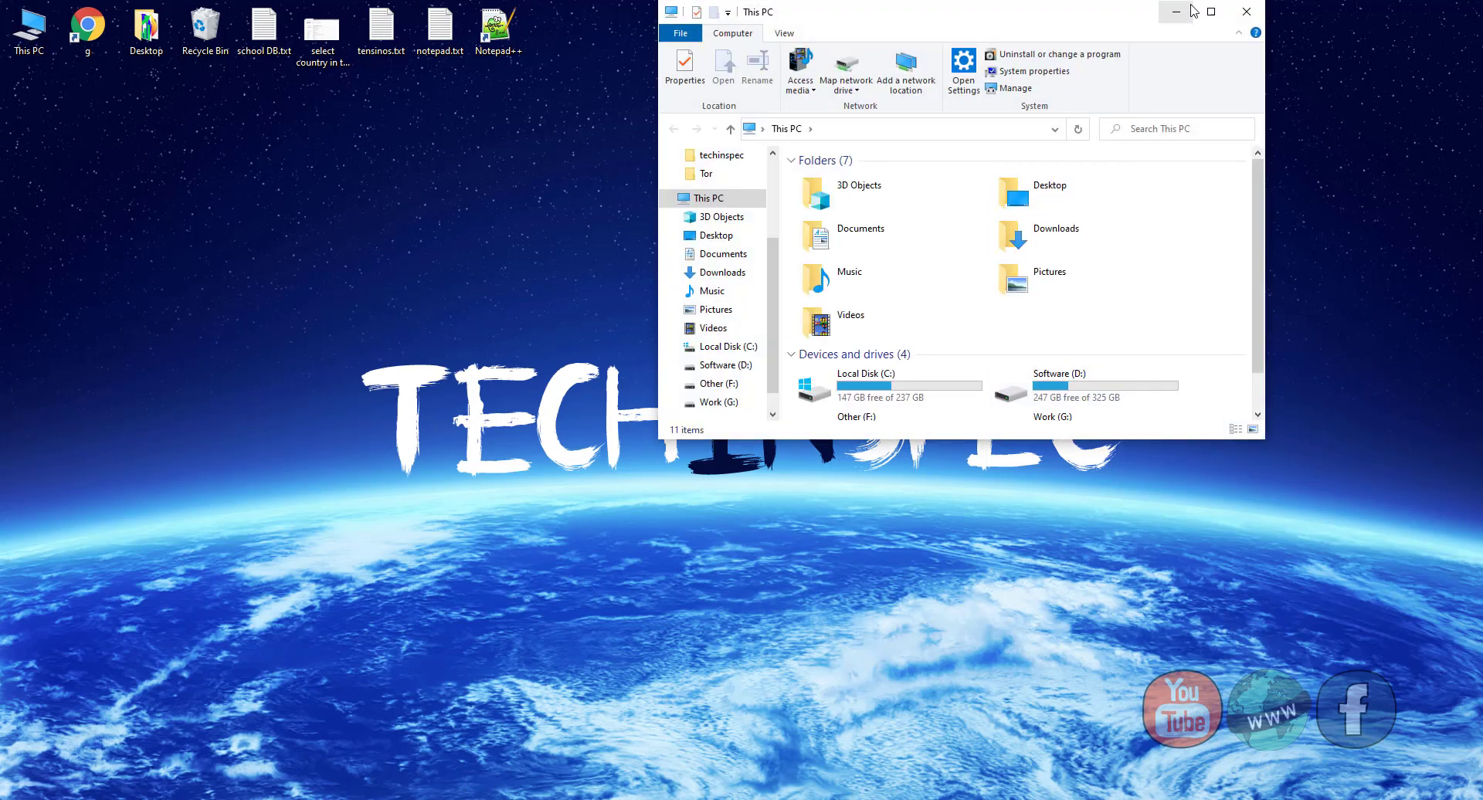
left_click(1211, 12)
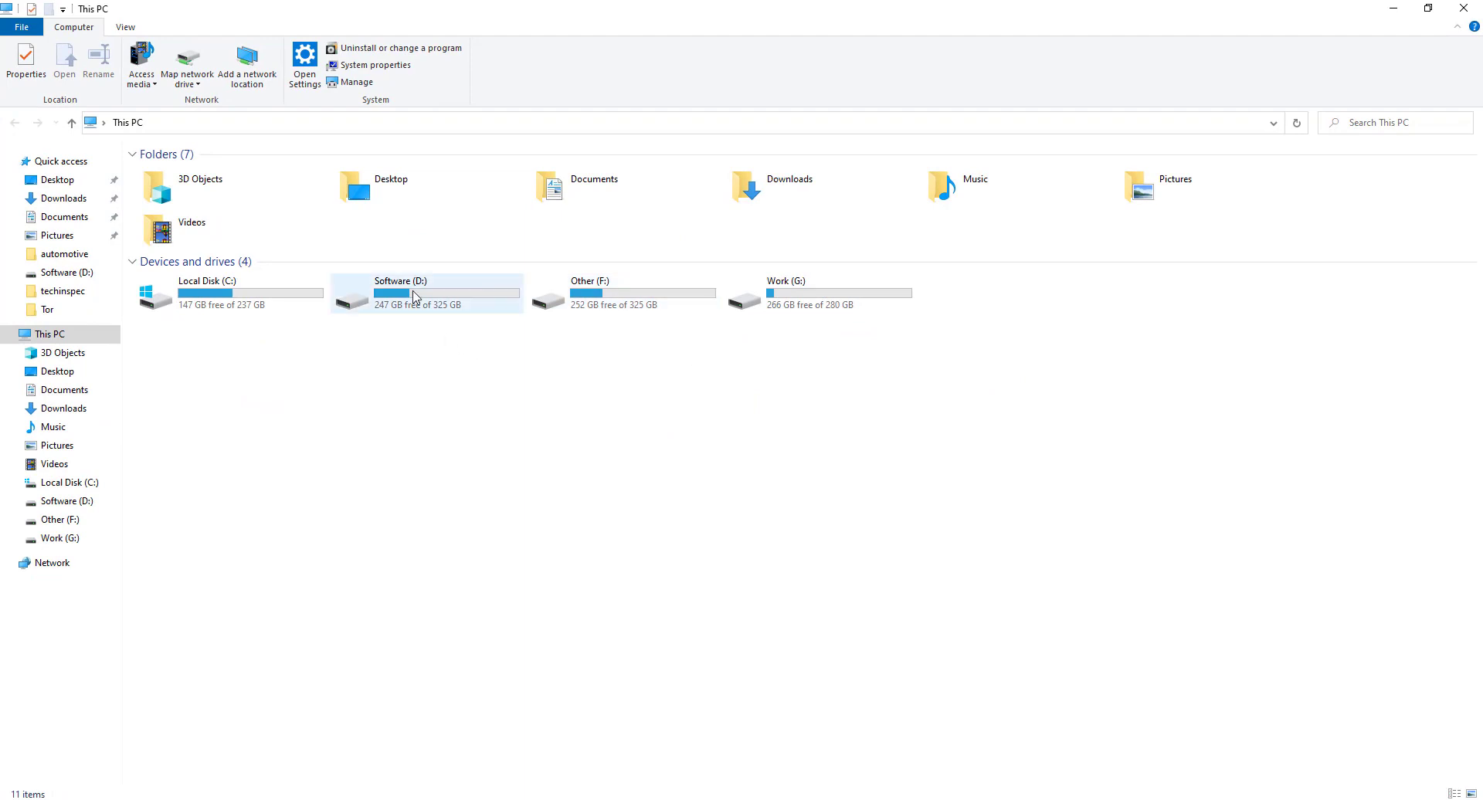
double_click(421, 302)
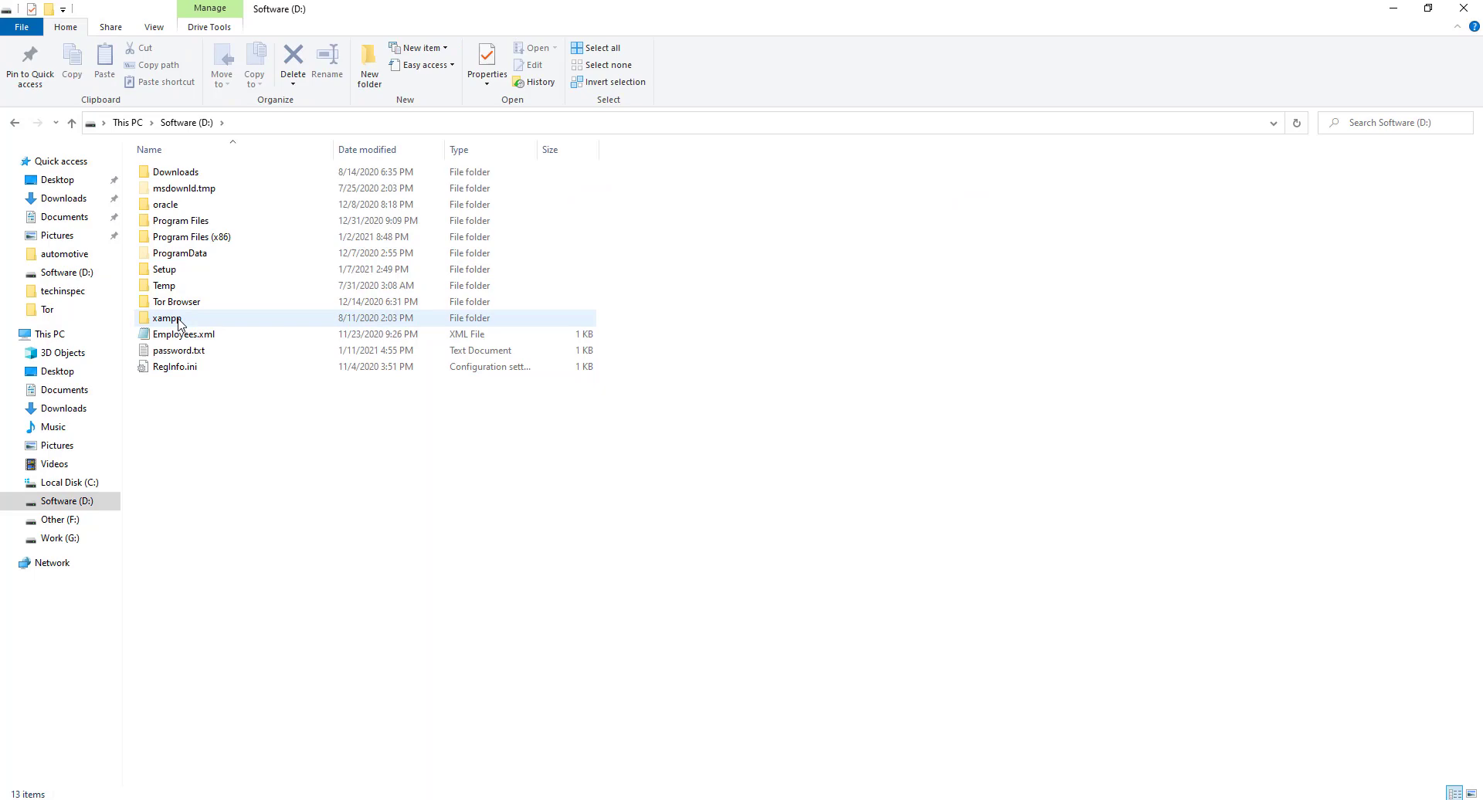
double_click(175, 303)
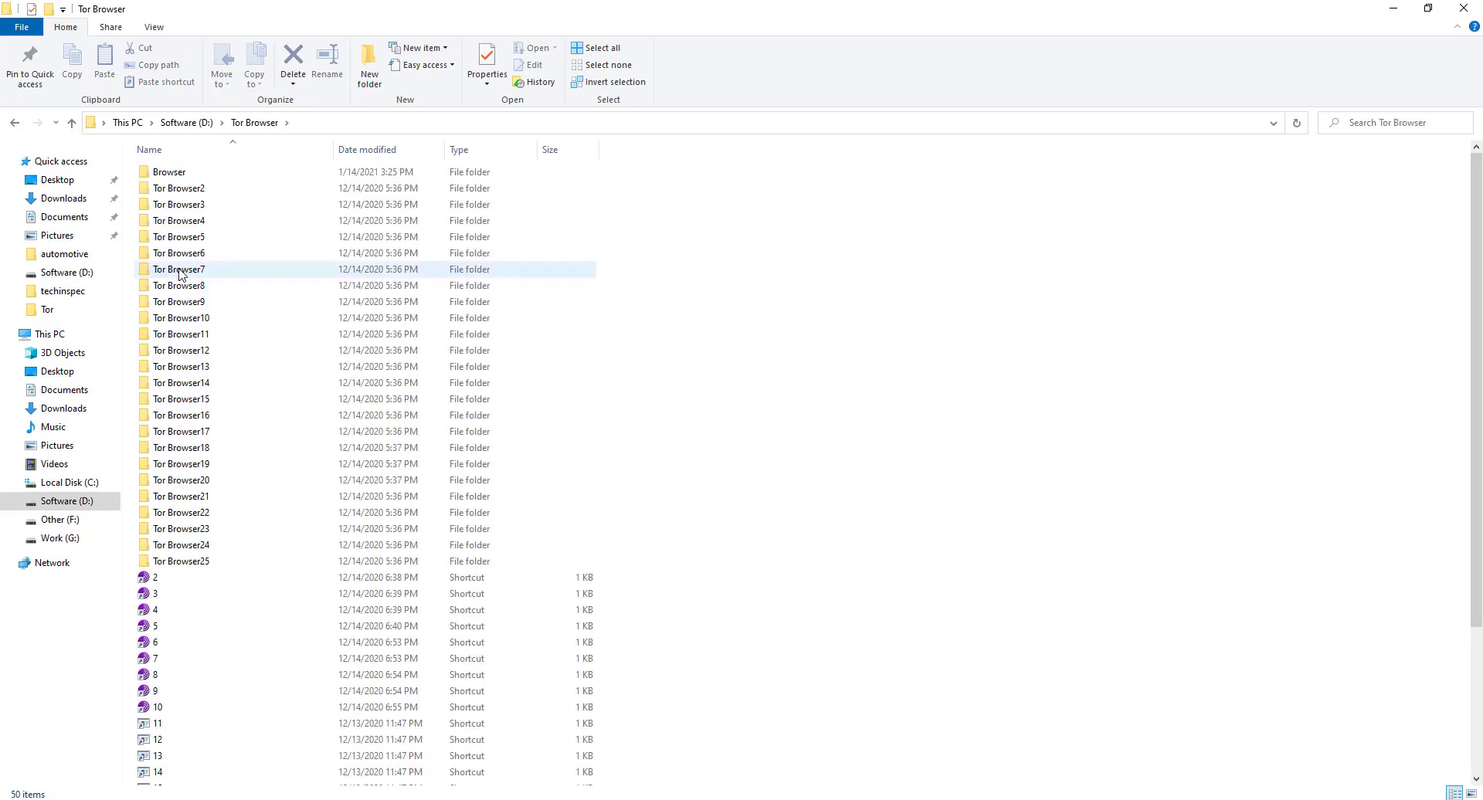
scroll(225, 600, "down", 4)
scroll(225, 614, "up", 5)
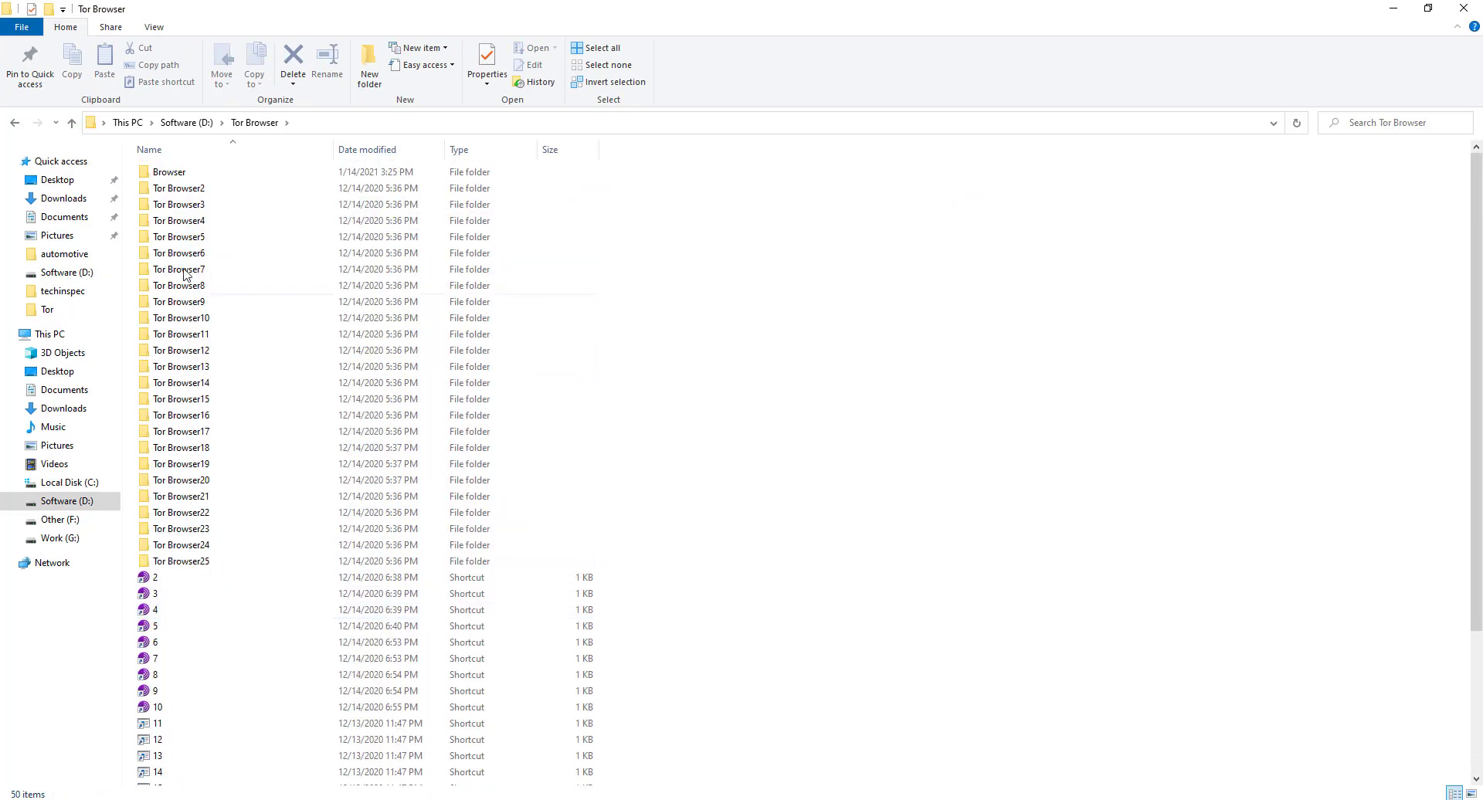
double_click(169, 172)
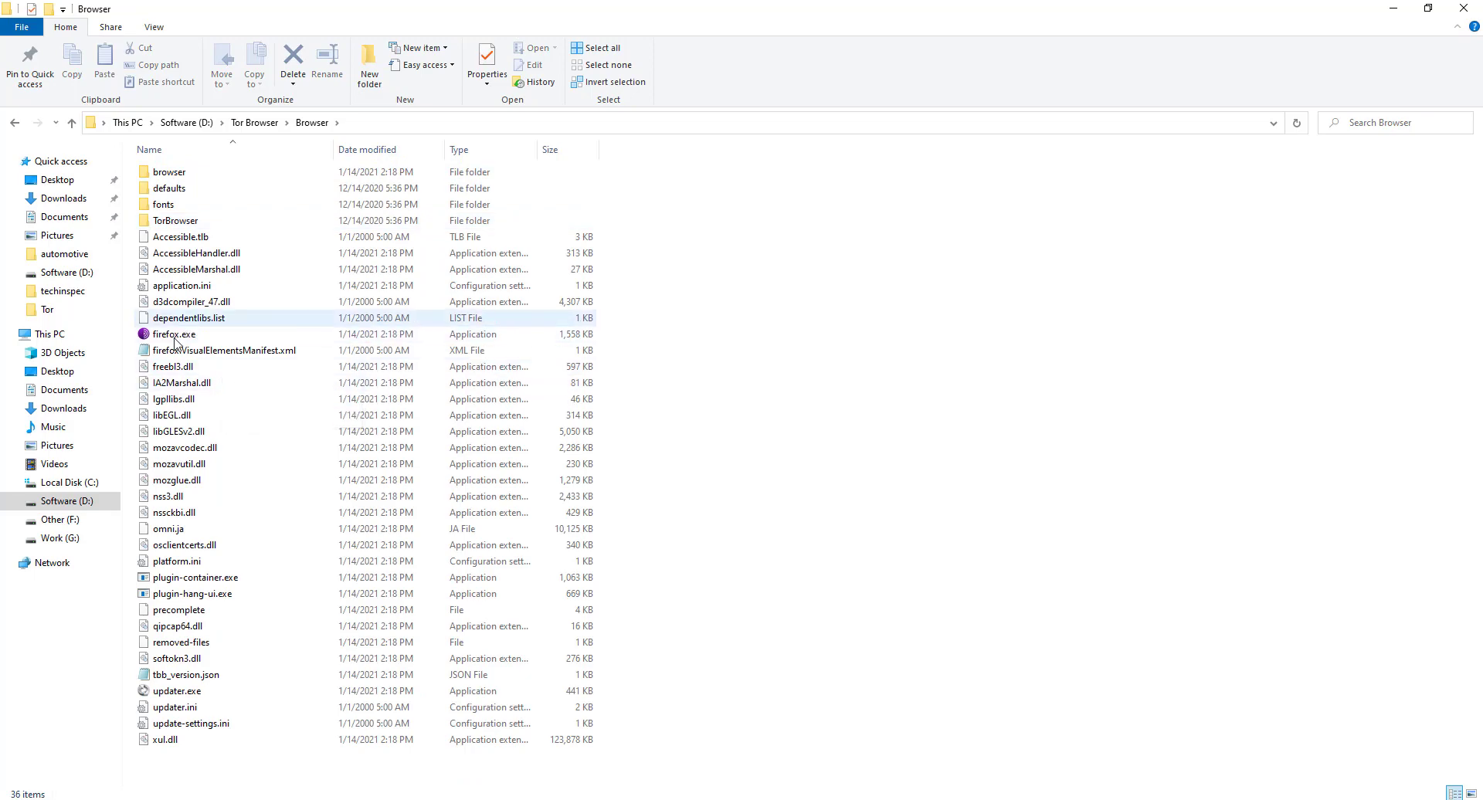
double_click(175, 336)
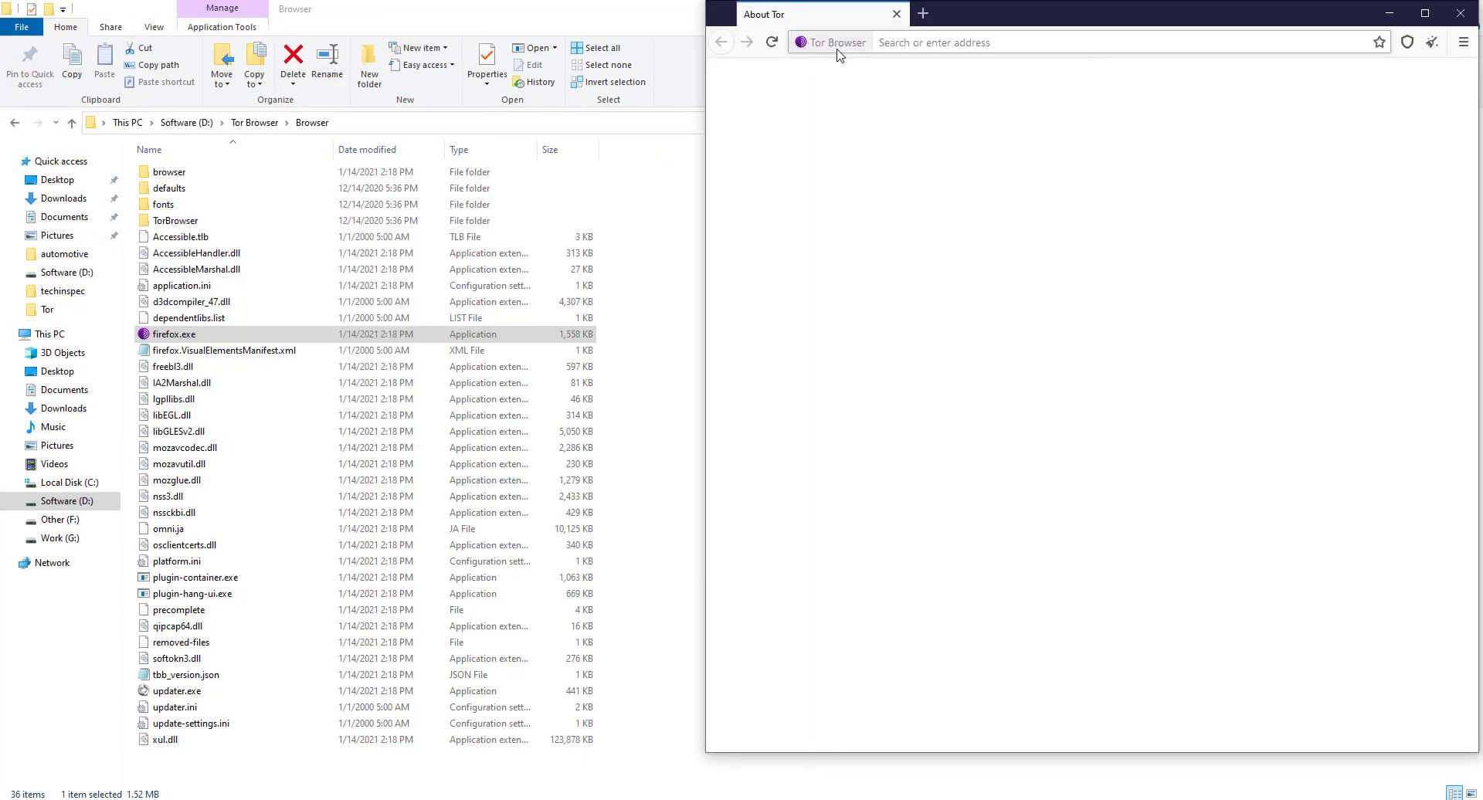
type("https://www.whatismyip-address.com/?check")
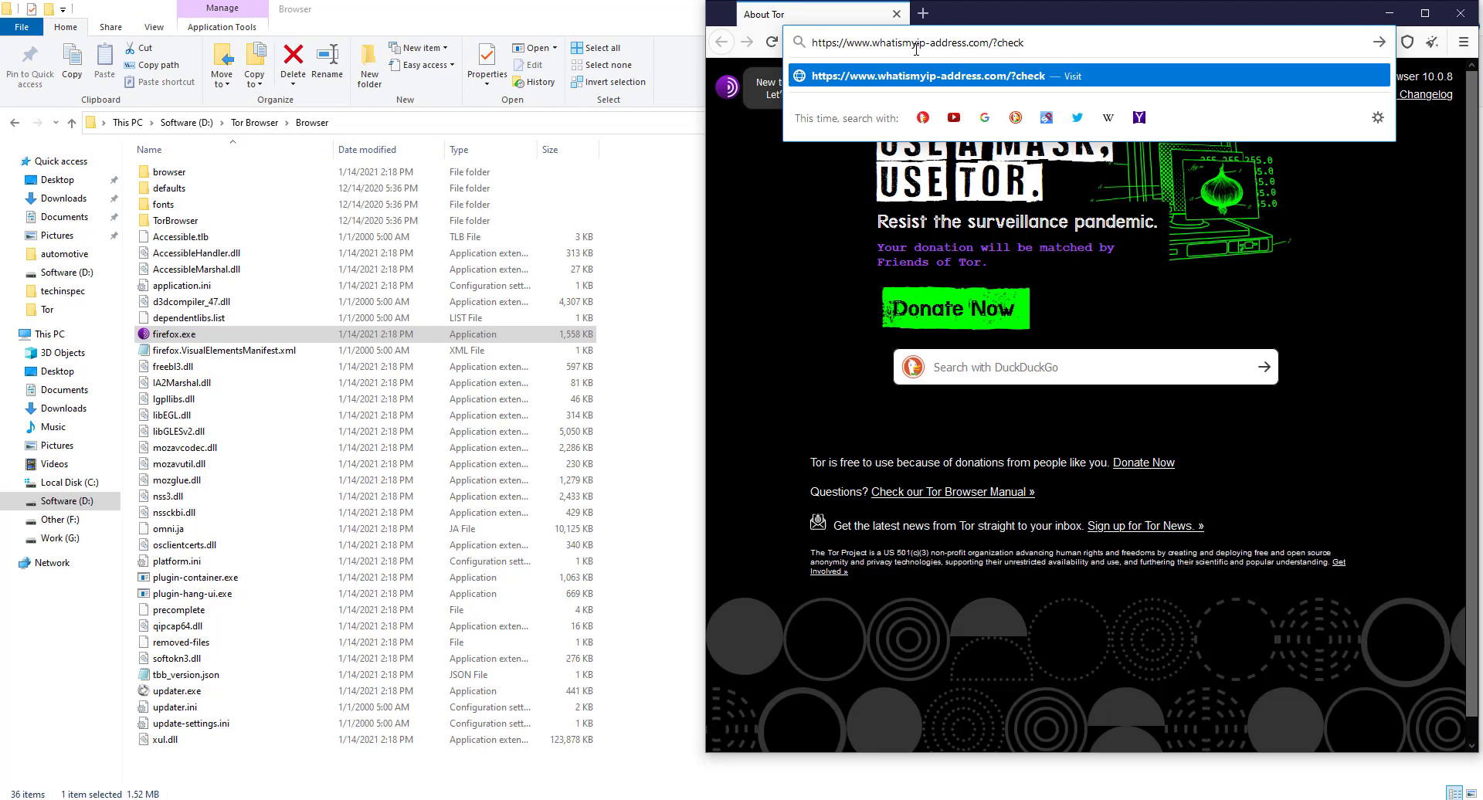
key("Return")
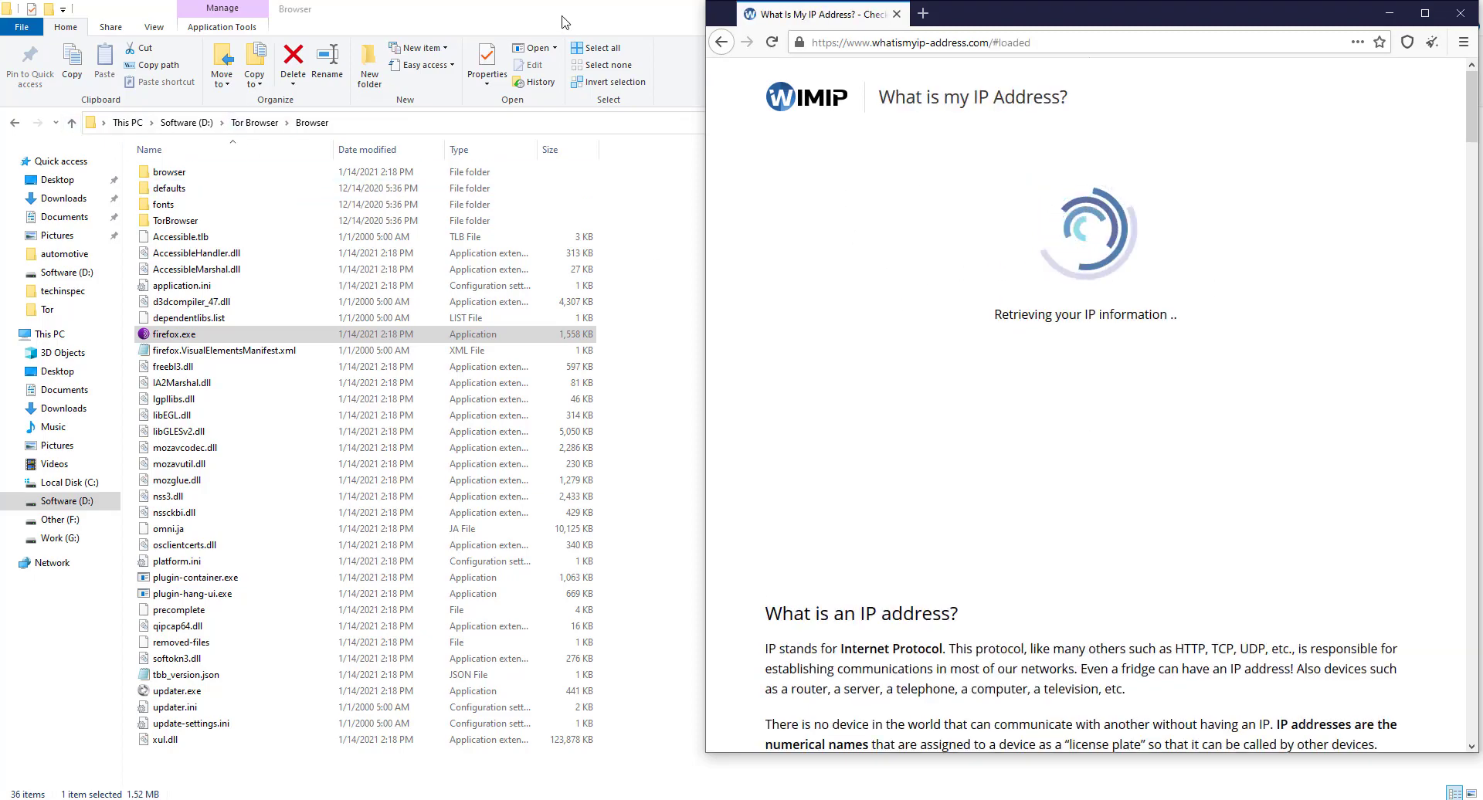
Step: Tile File Explorer and the Tor window side by side and return to the parent Tor Browser folder
left_click_drag(564, 16, 2, 23)
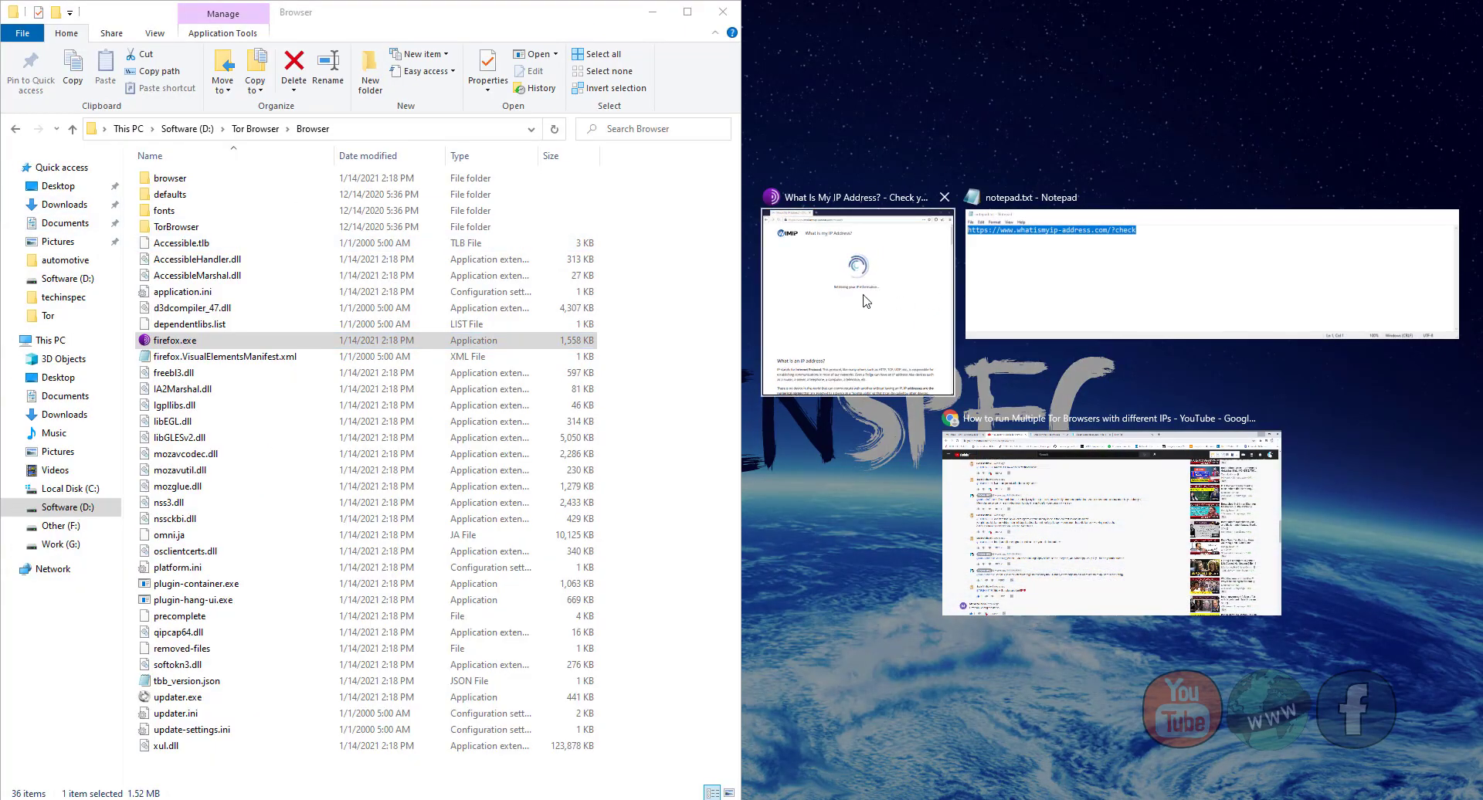
left_click(867, 304)
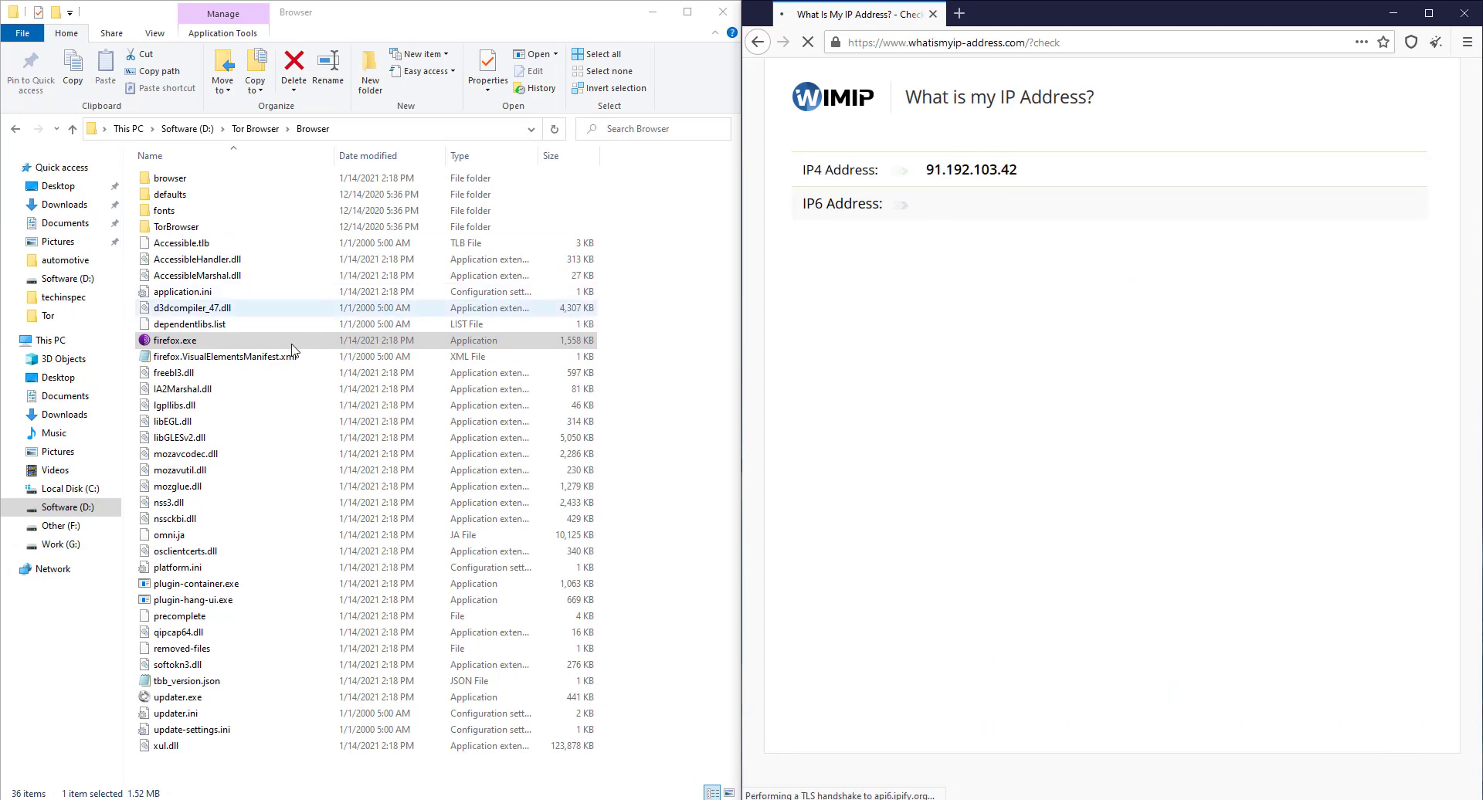
left_click(72, 129)
key("2")
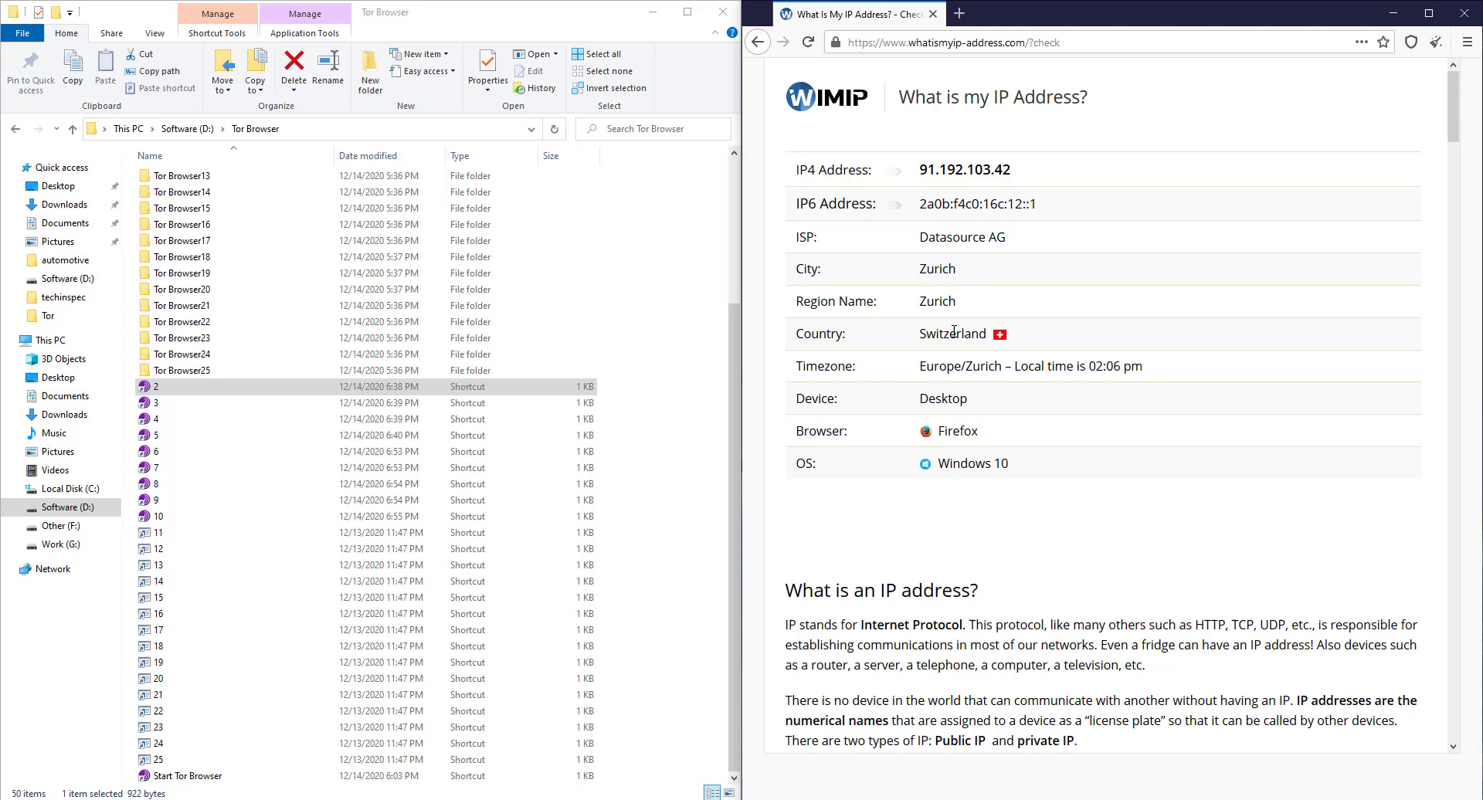
Step: Check the country shown on the IP address page and close the Tor window
left_click_drag(974, 330, 900, 335)
left_click(901, 335)
left_click(661, 369)
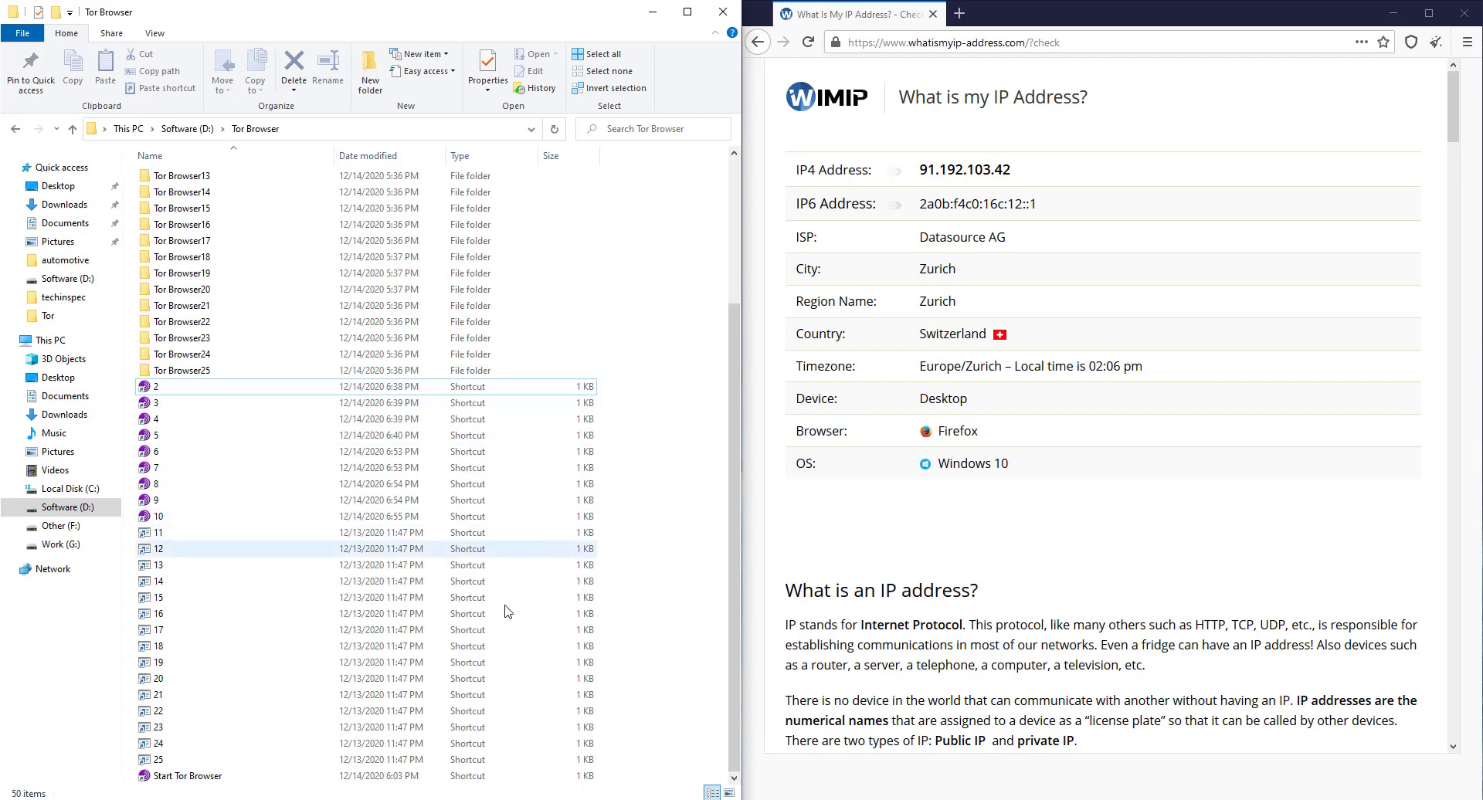
left_click(1014, 305)
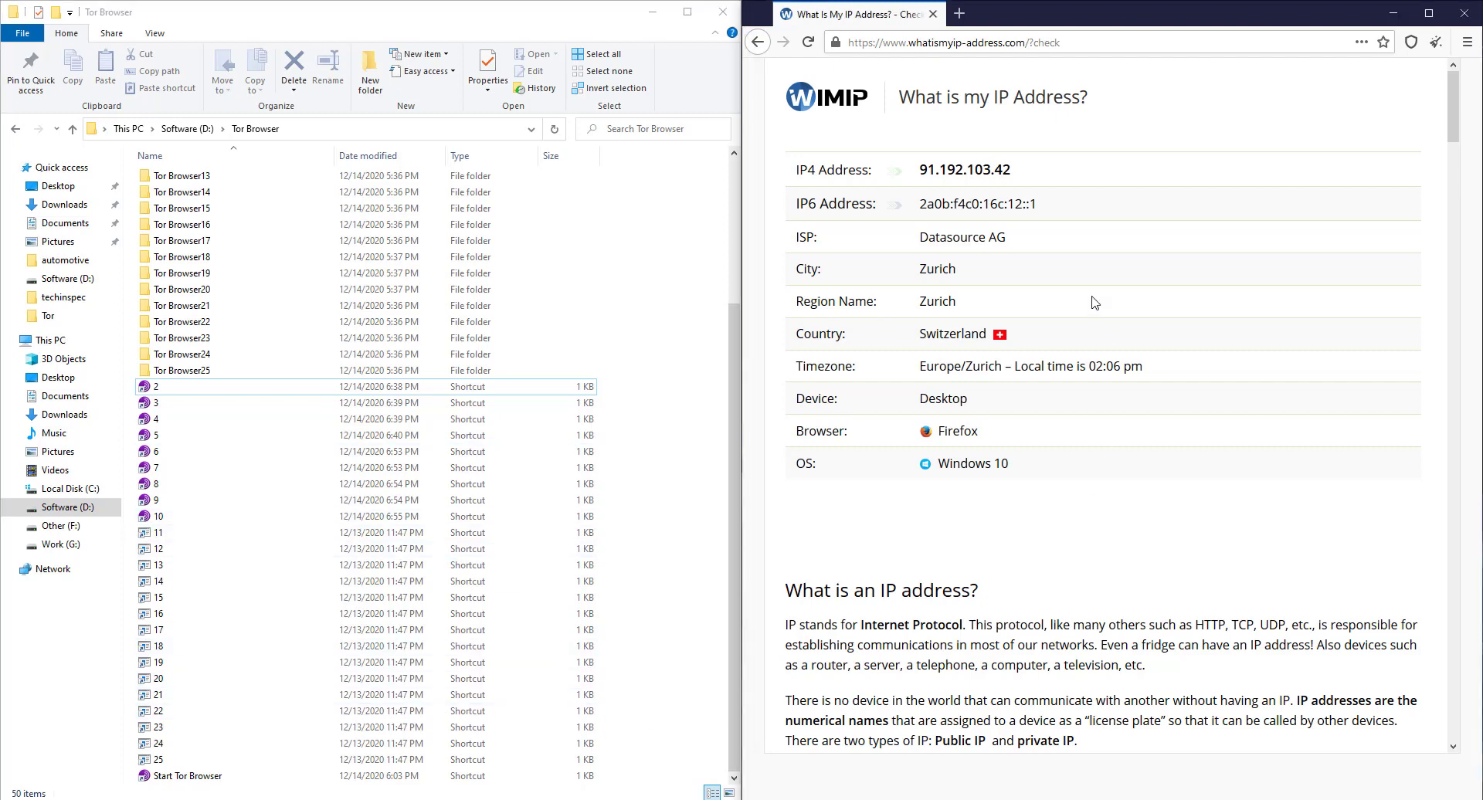
left_click(1458, 17)
Step: Go to the Browser\TorBrowser\Data\Tor folder inside Tor Browser and select the torrc-defaults file
scroll(242, 318, "up", 4)
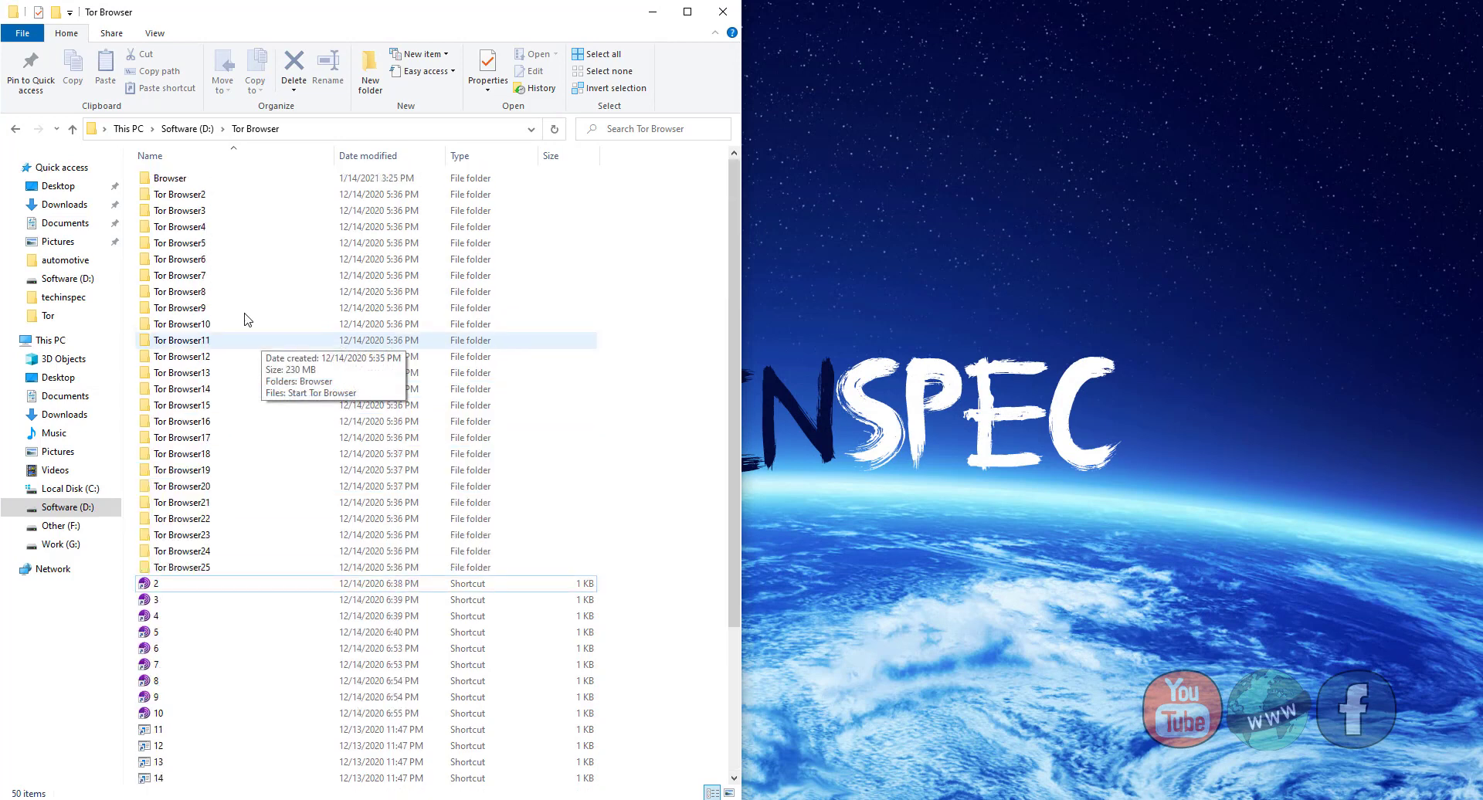
double_click(196, 182)
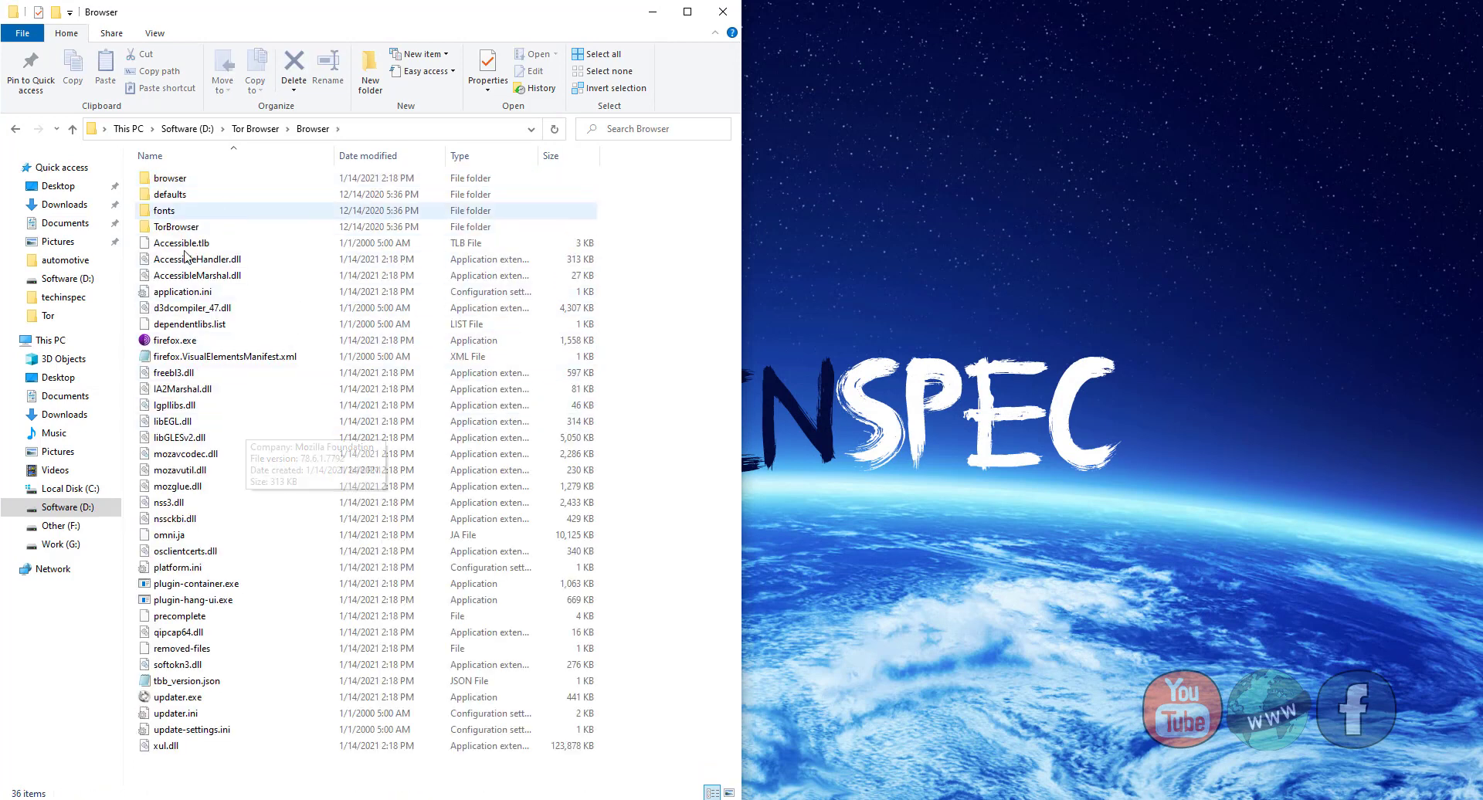
left_click(175, 341)
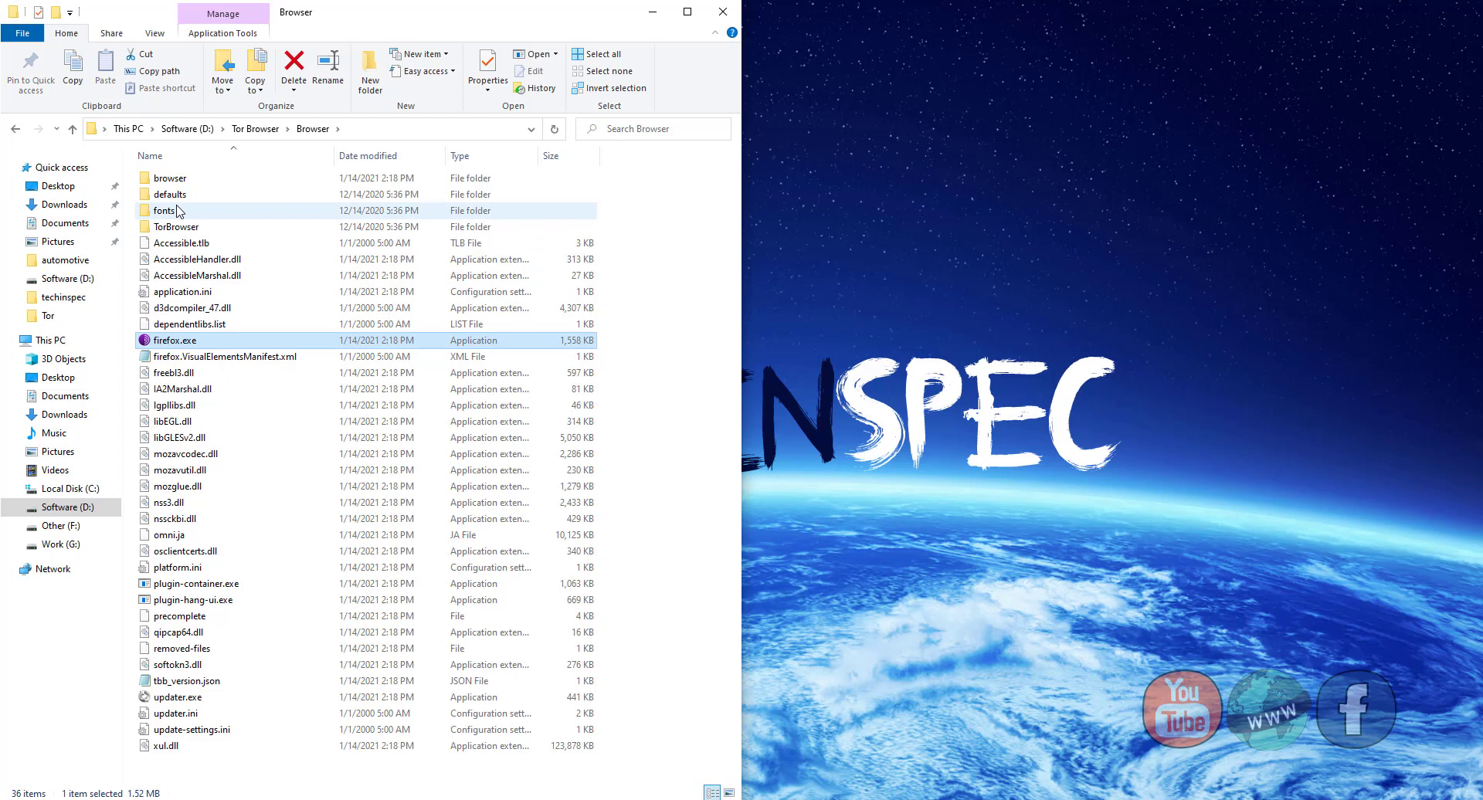
left_click(184, 231)
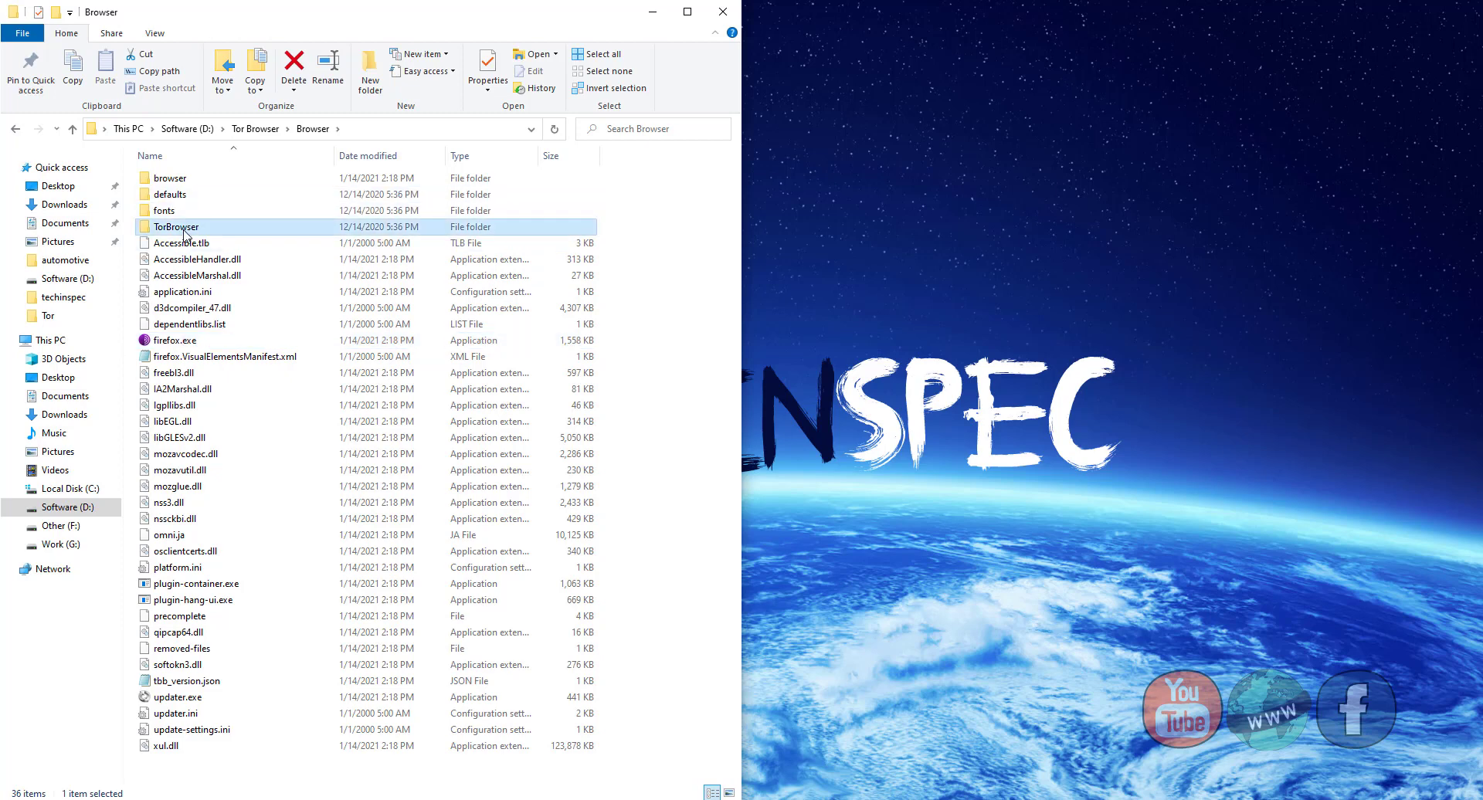
double_click(184, 228)
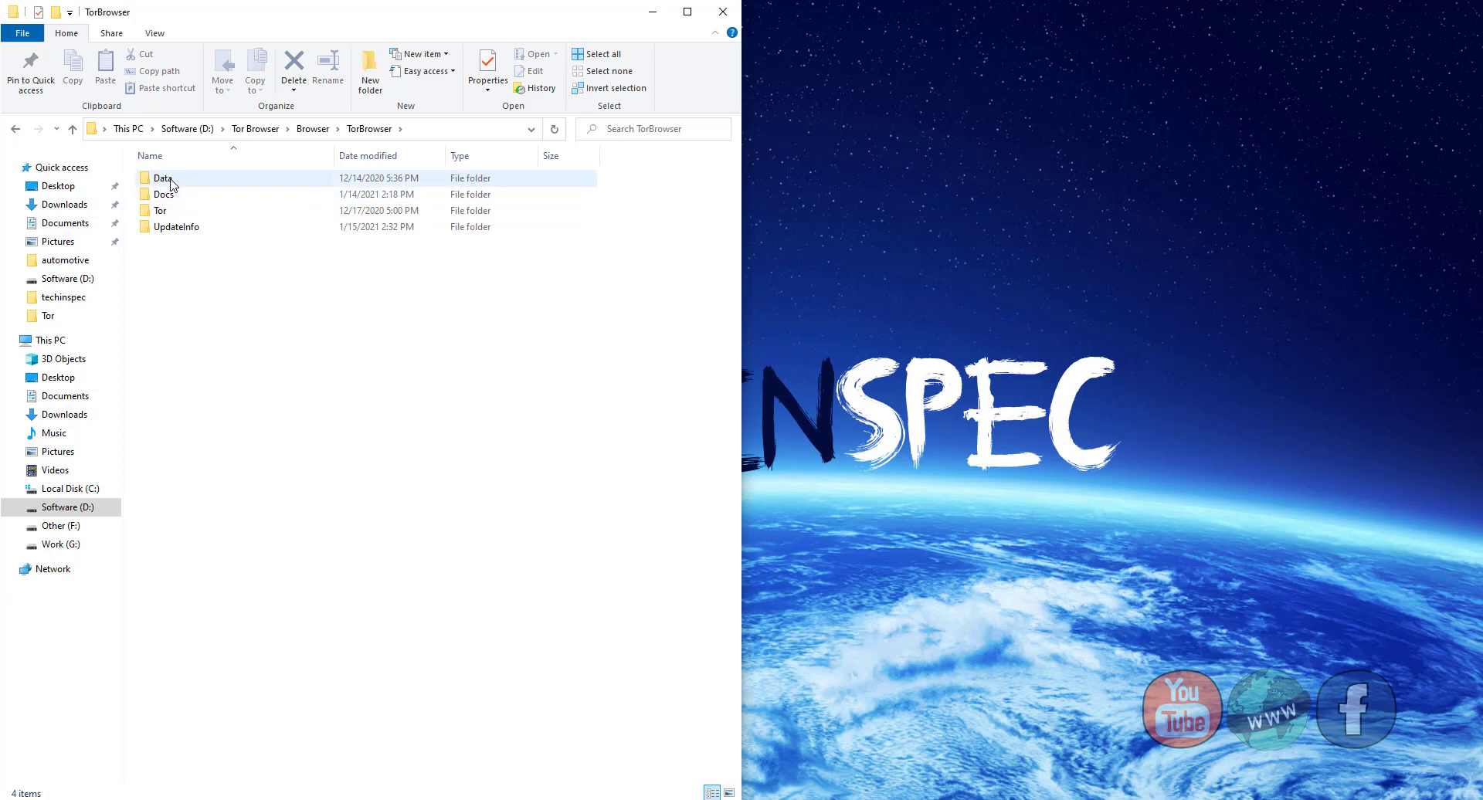
double_click(172, 180)
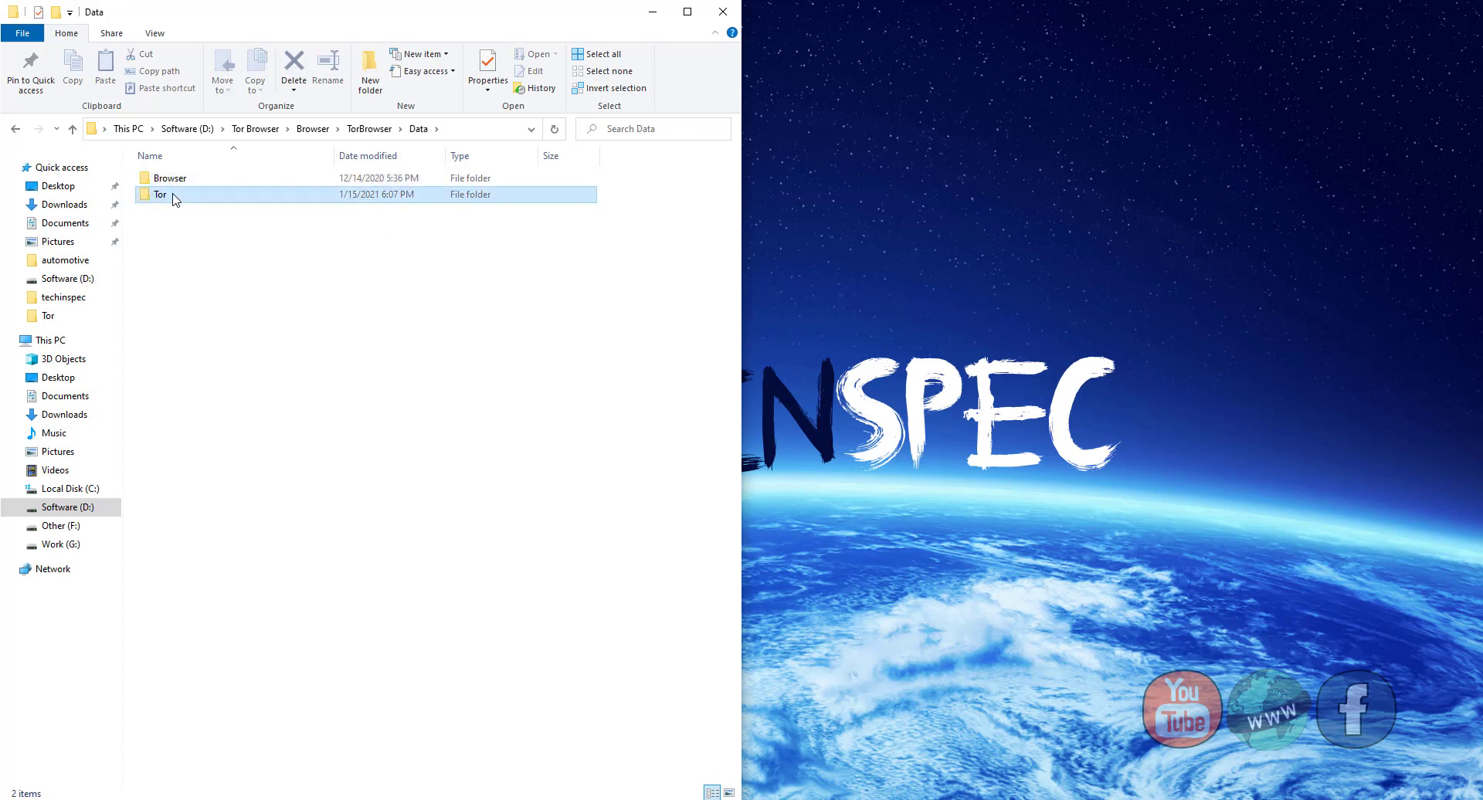
double_click(175, 196)
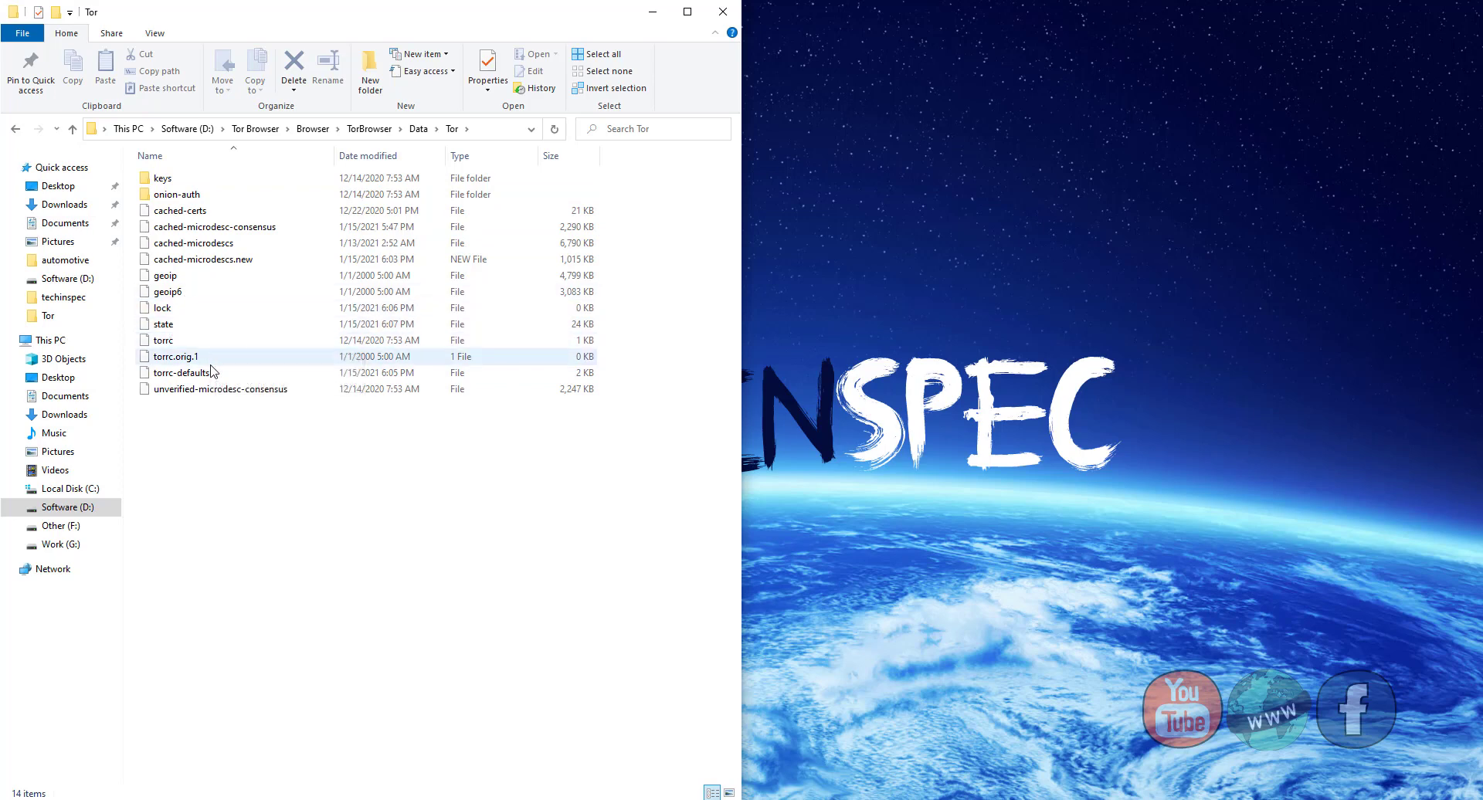
left_click(183, 373)
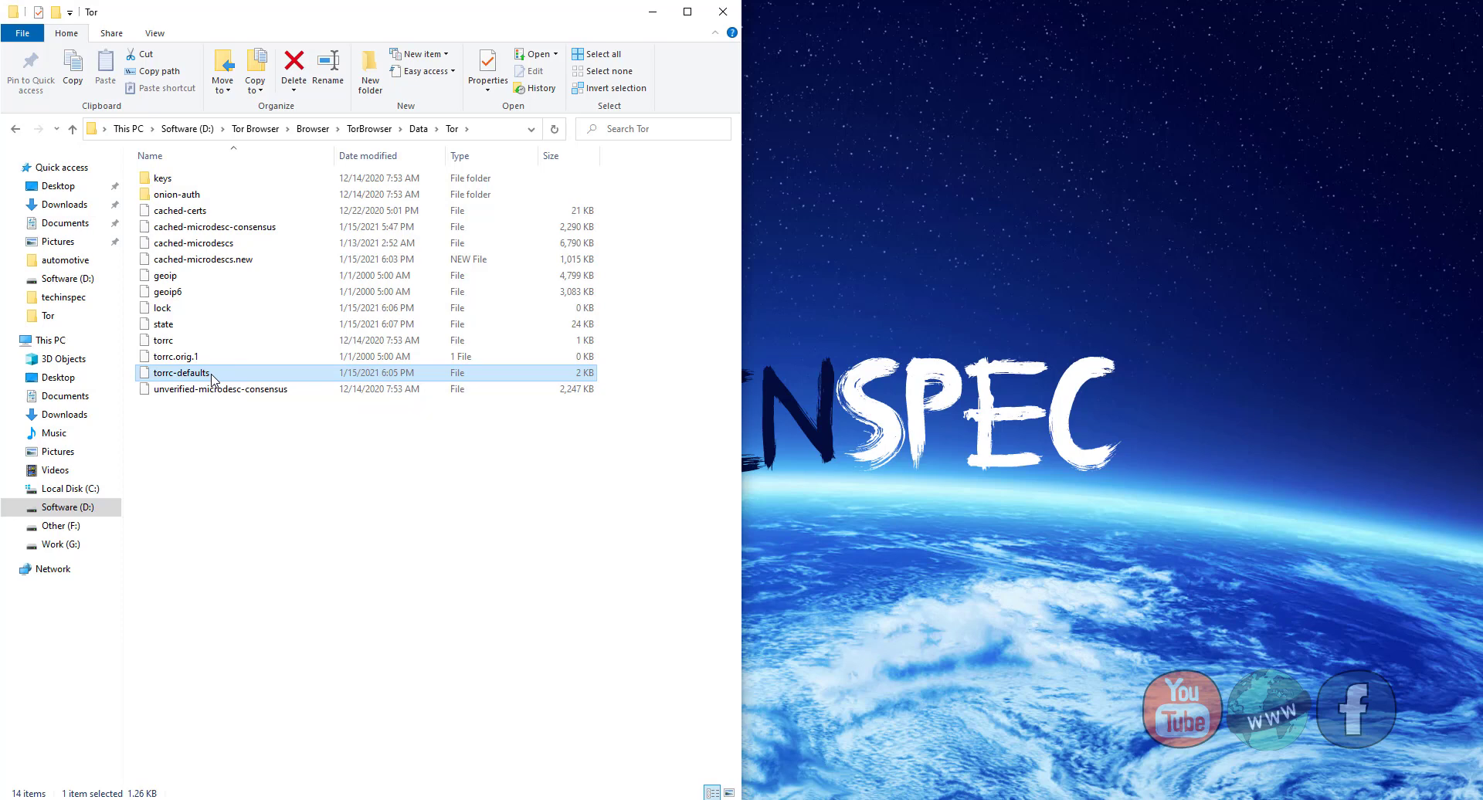
Step: Open the torrc-defaults file in Notepad and maximize its window to show the whole configuration
double_click(212, 374)
left_click(687, 472)
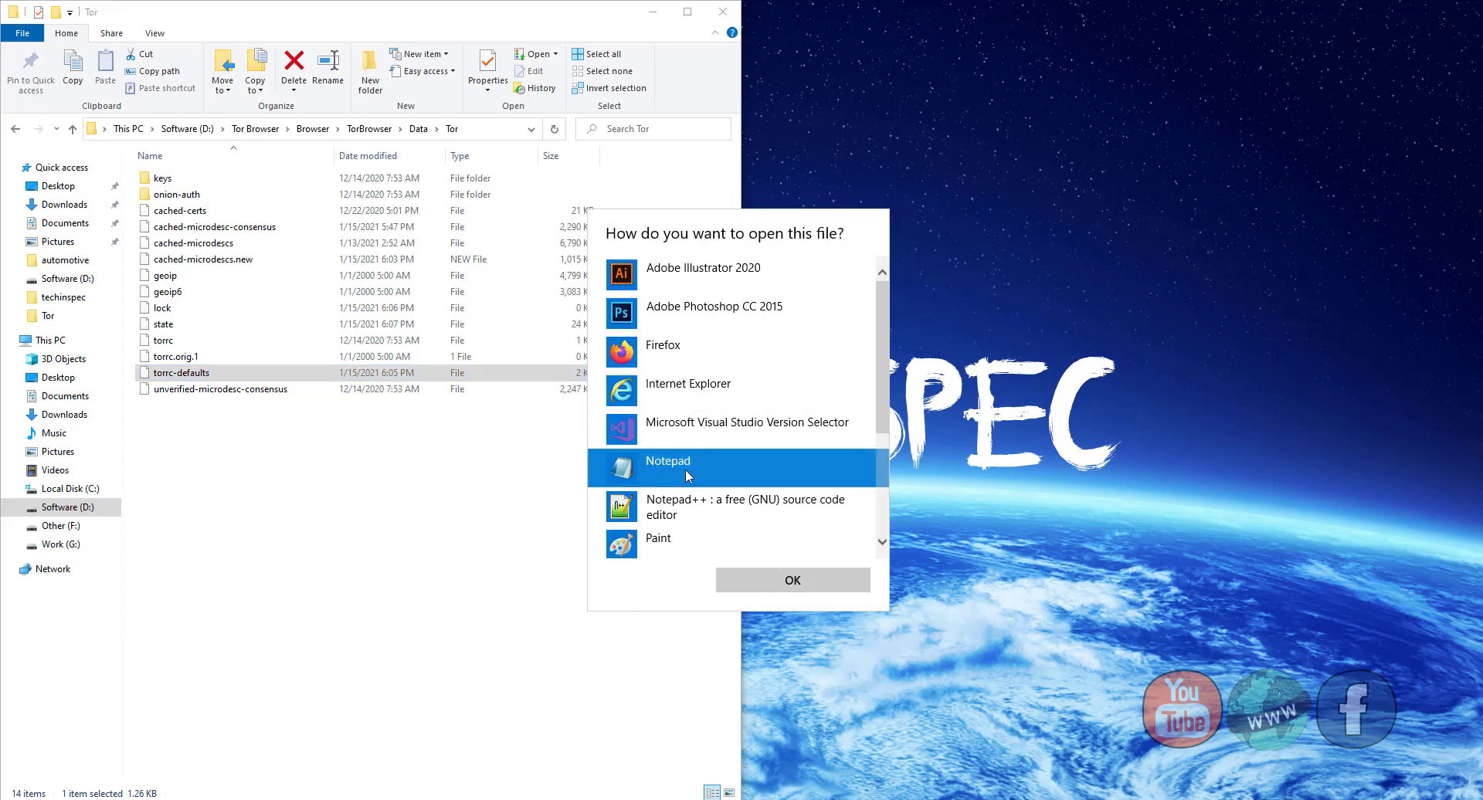
left_click(804, 578)
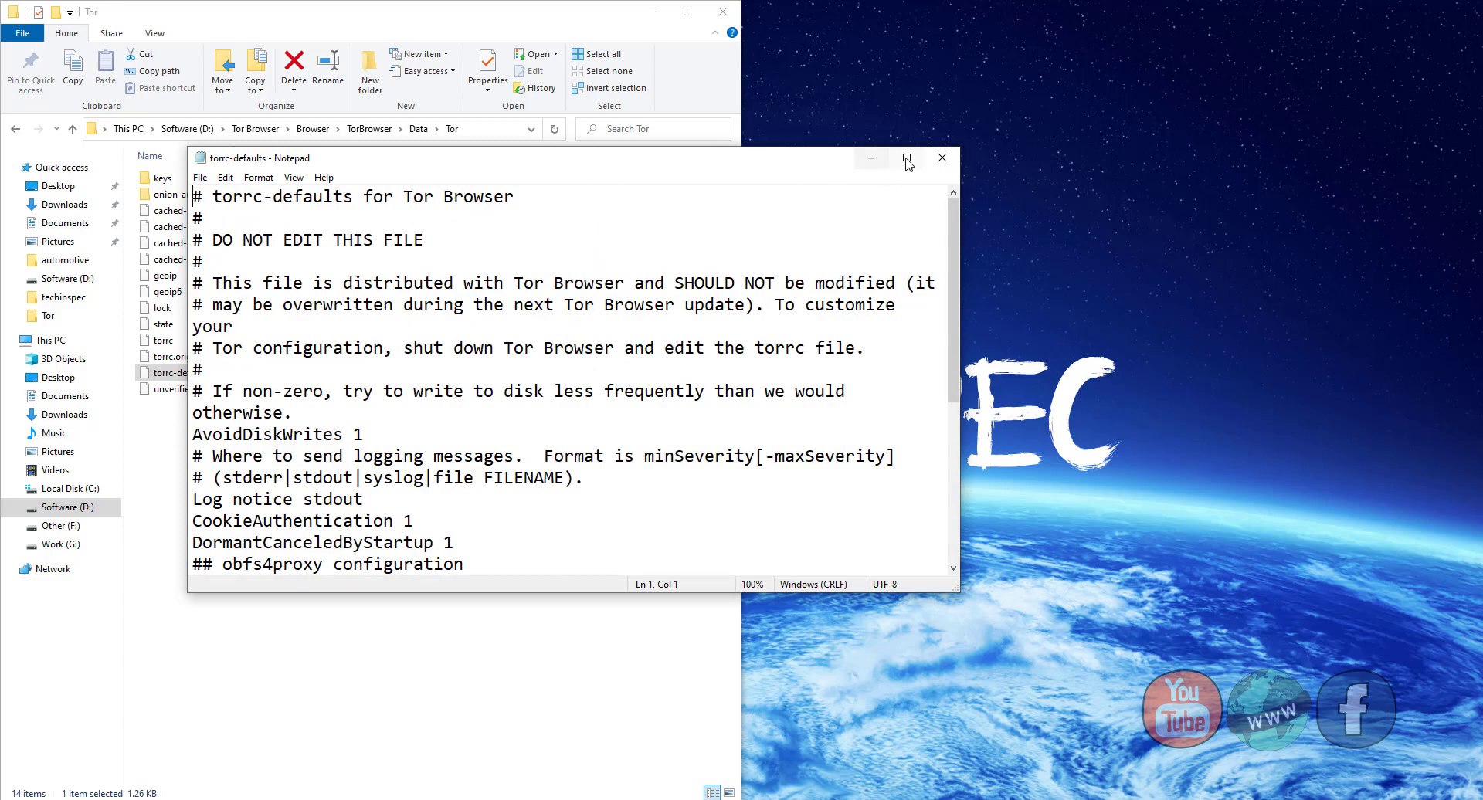
scroll(670, 383, "down", 5)
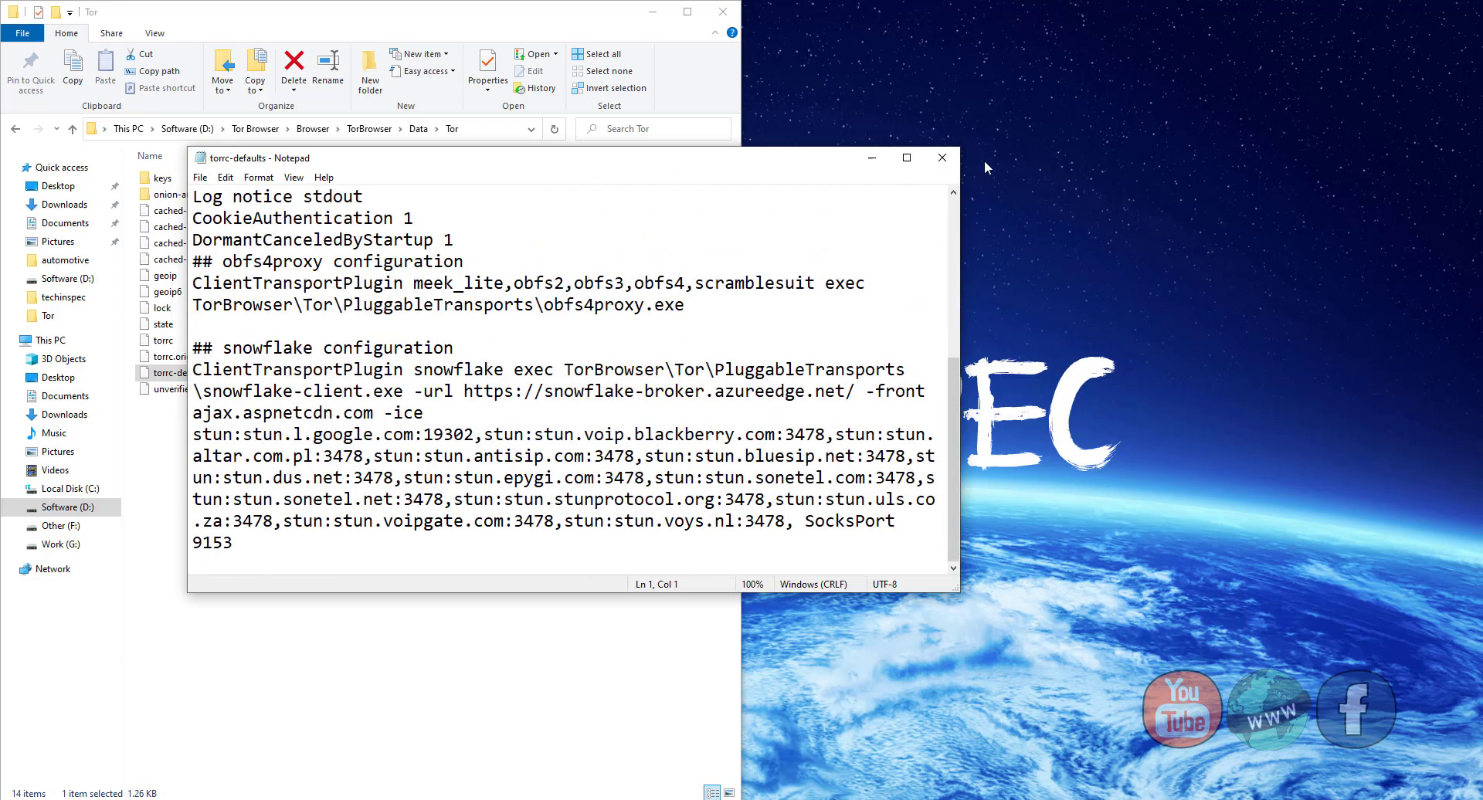
left_click(908, 159)
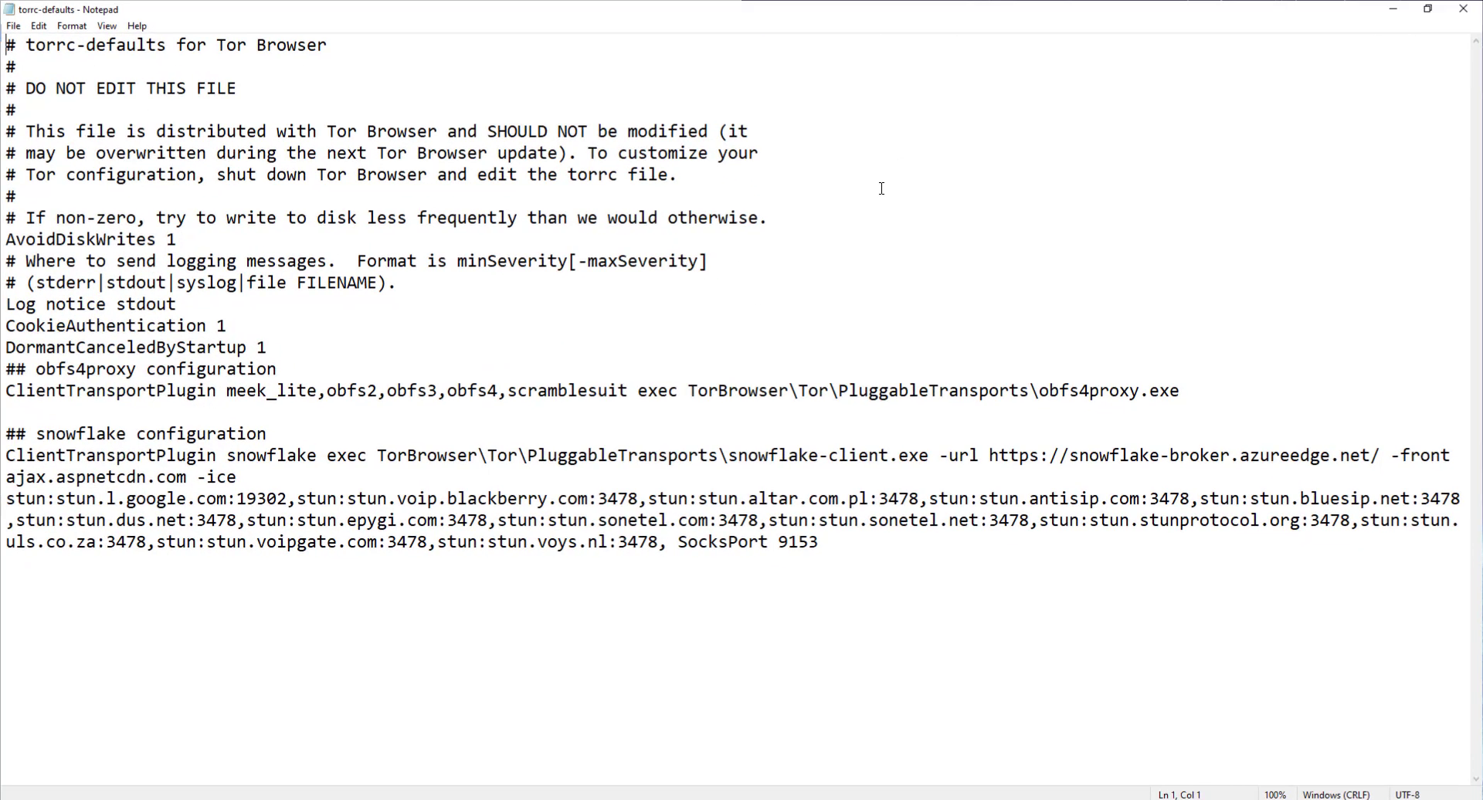
Step: Add a comma after SocksPort 9153 and a new line reading ExitNodes {us} StrictNodes 1, then save the file and minimize Notepad
left_click_drag(675, 546, 893, 542)
left_click(893, 543)
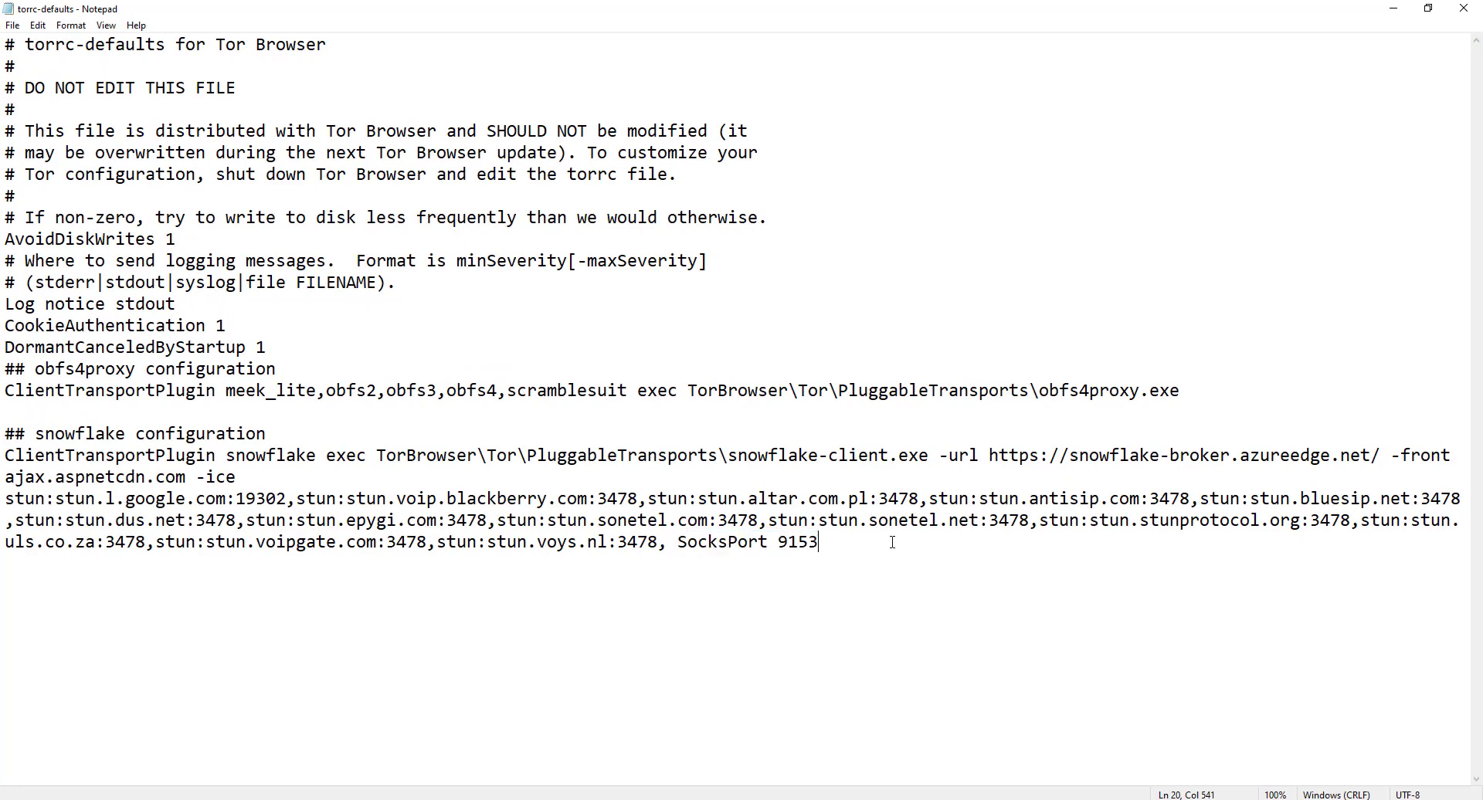
type(",")
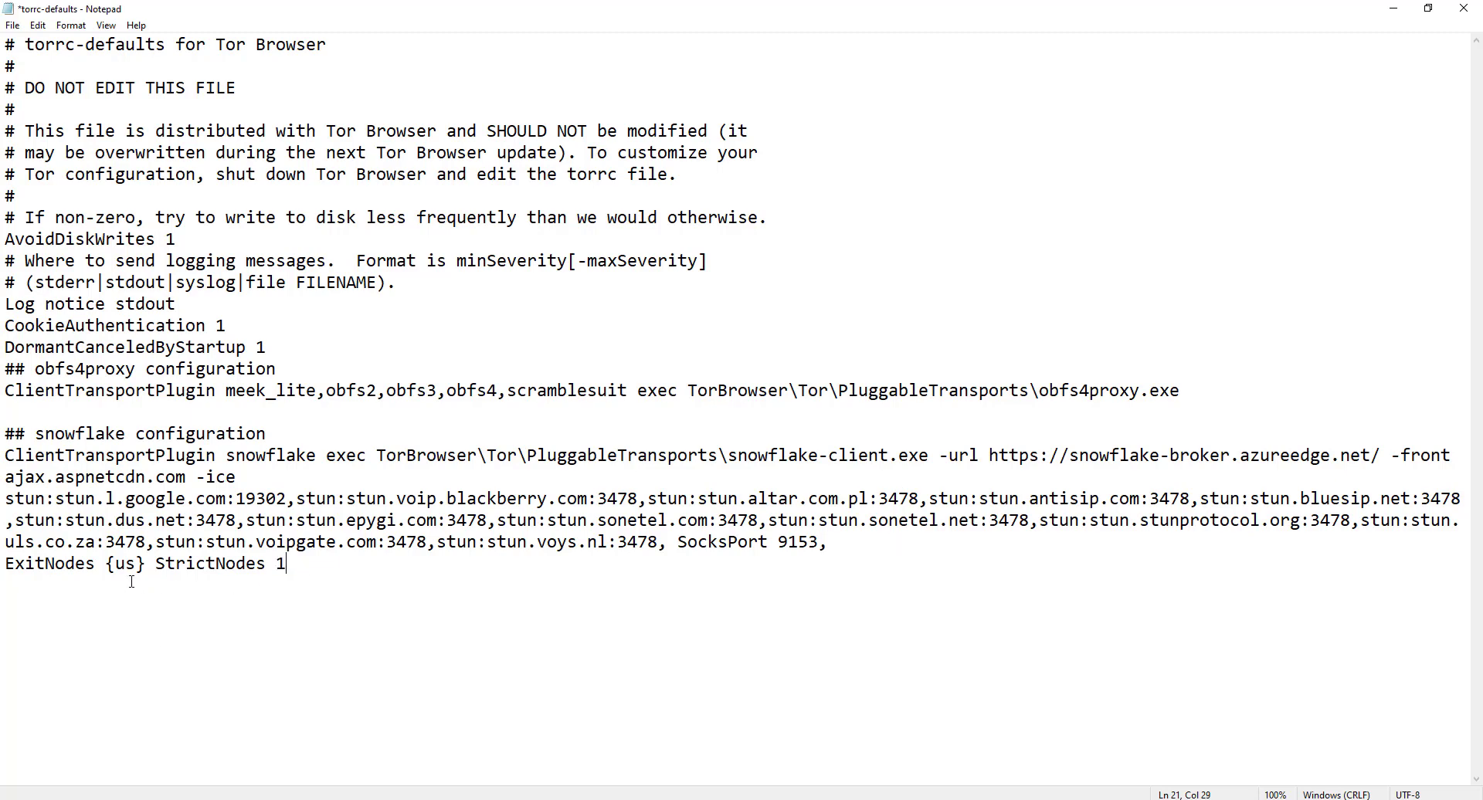
left_click(10, 31)
left_click(101, 94)
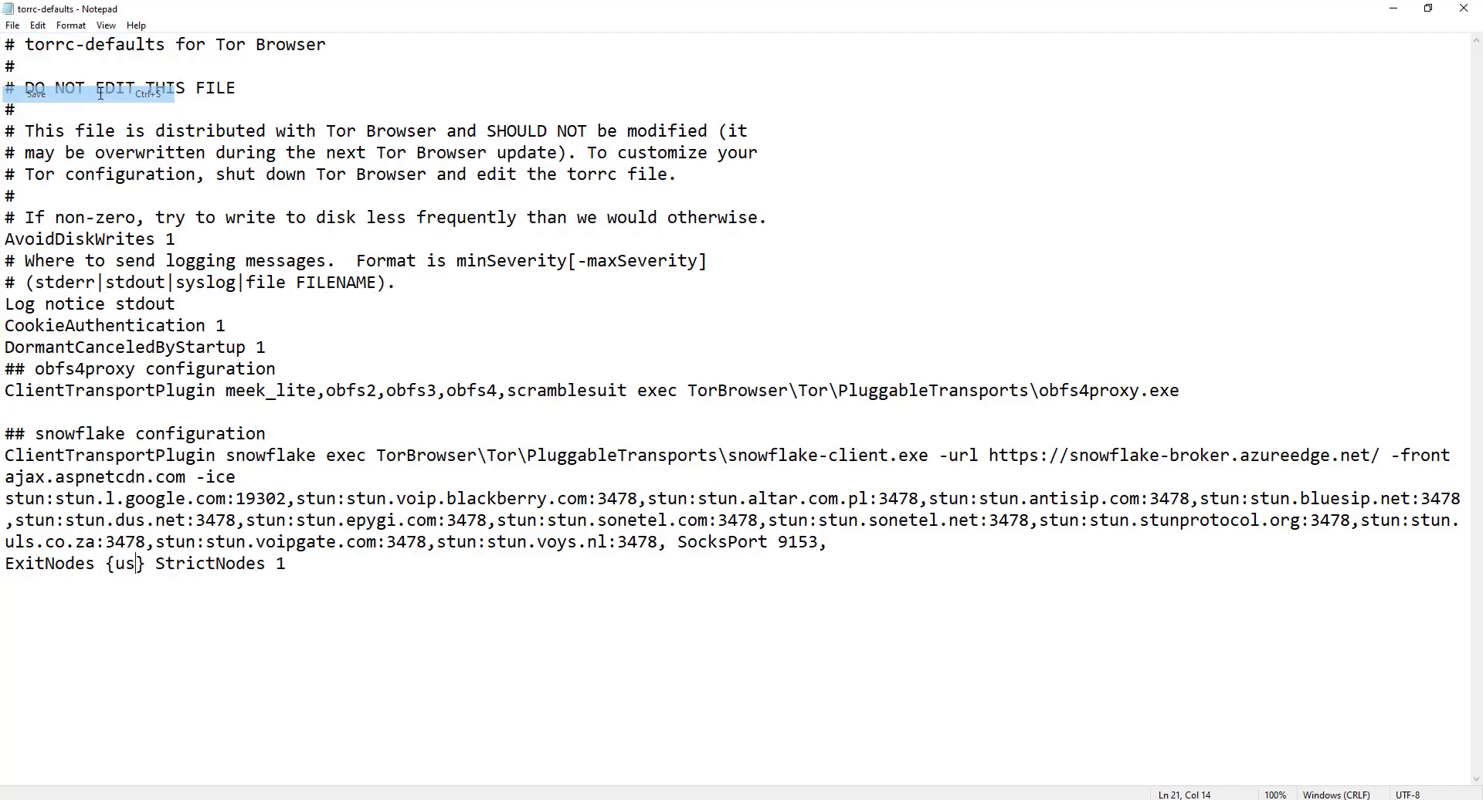
left_click(1394, 8)
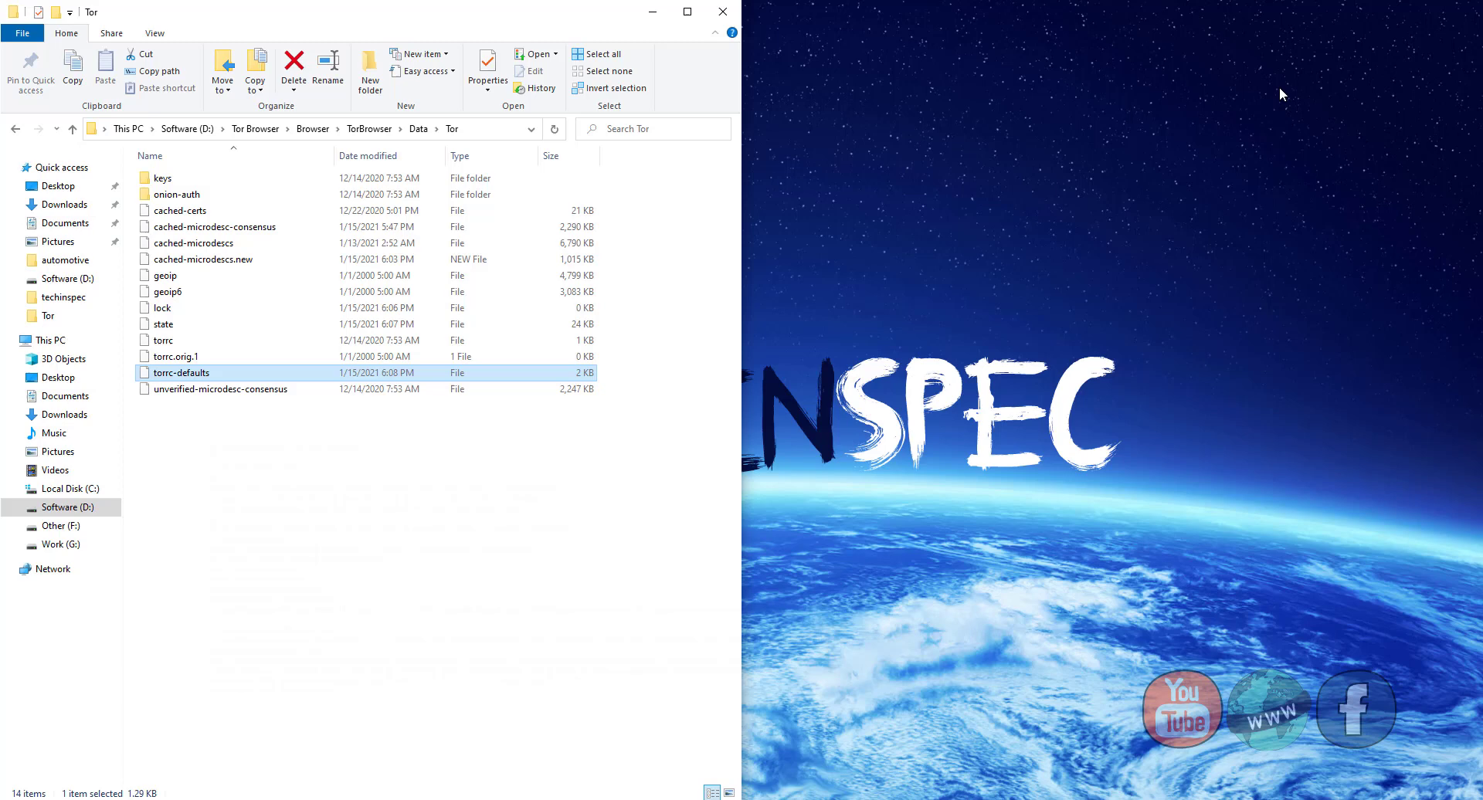
Step: Go back up to the Browser folder of Tor Browser and launch firefox.exe
left_click(72, 130)
left_click(73, 129)
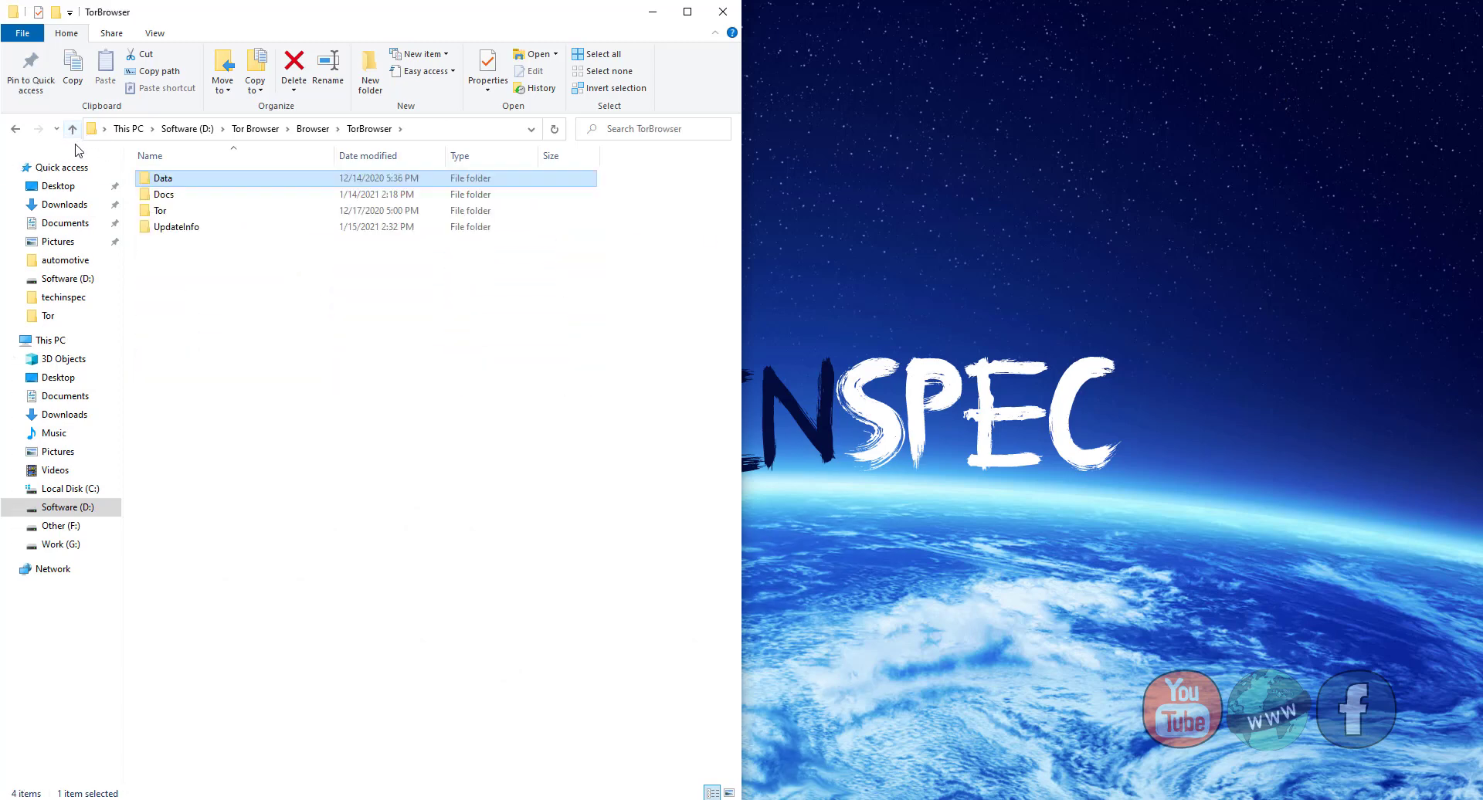
left_click(74, 133)
double_click(197, 340)
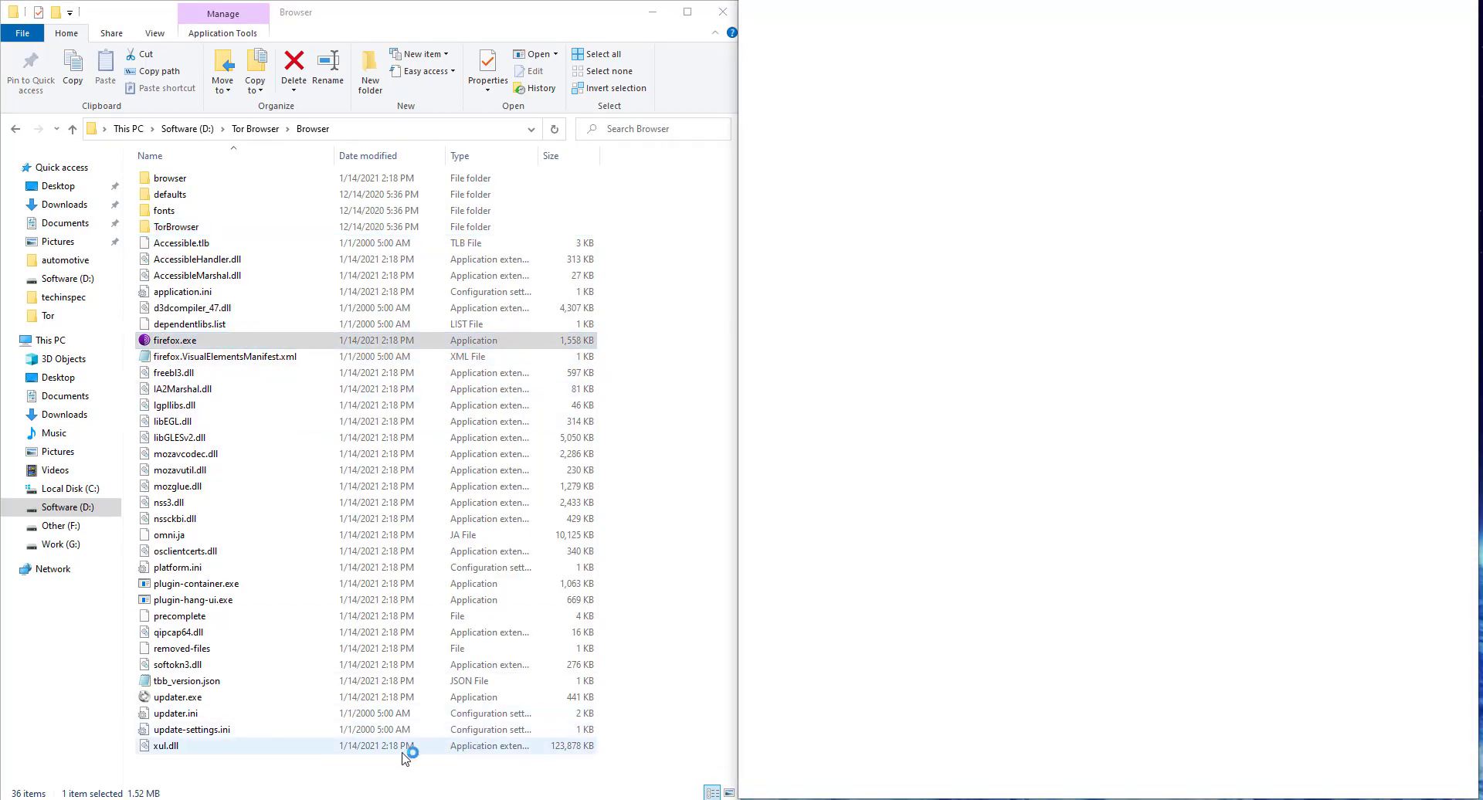
left_click(345, 757)
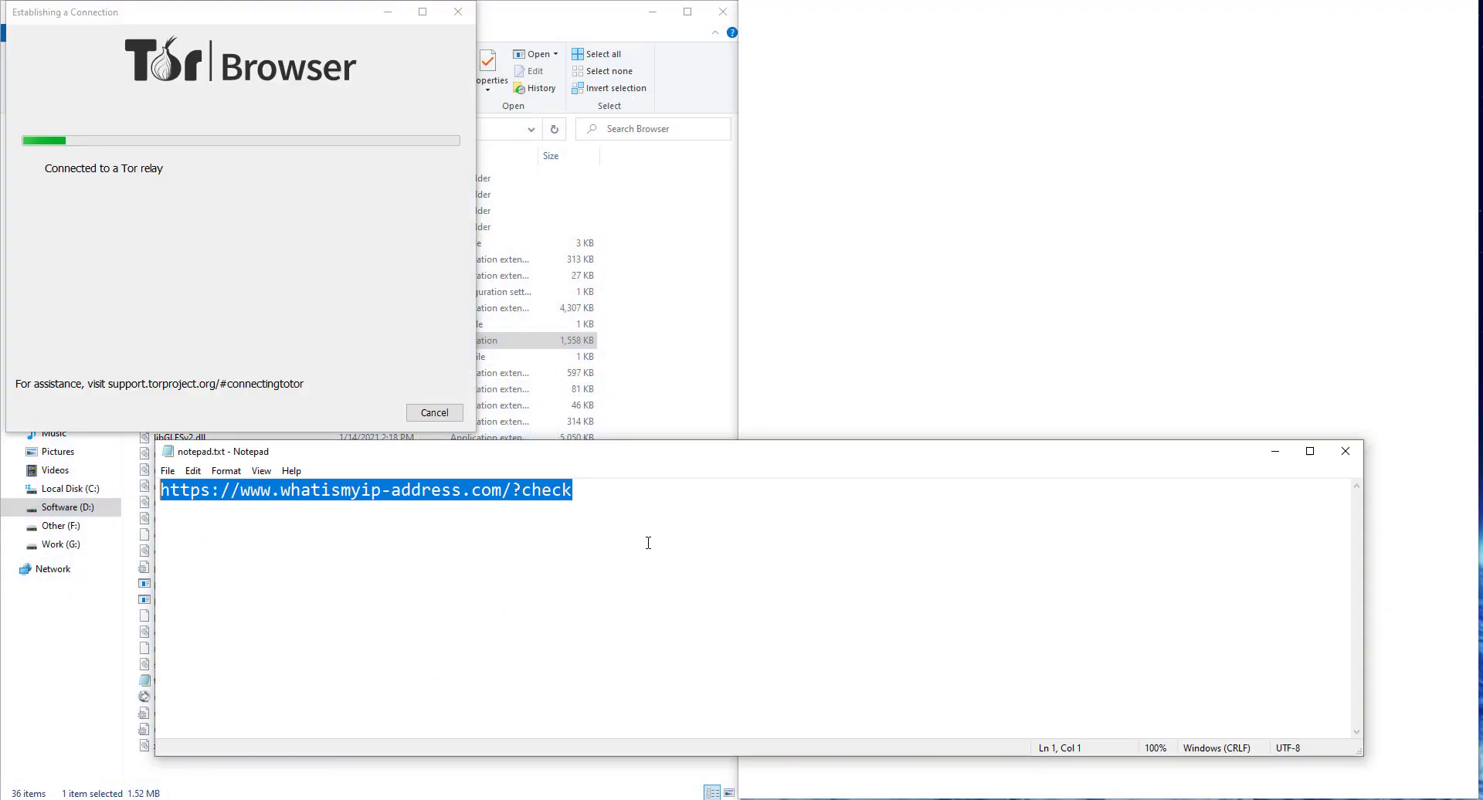
right_click(503, 492)
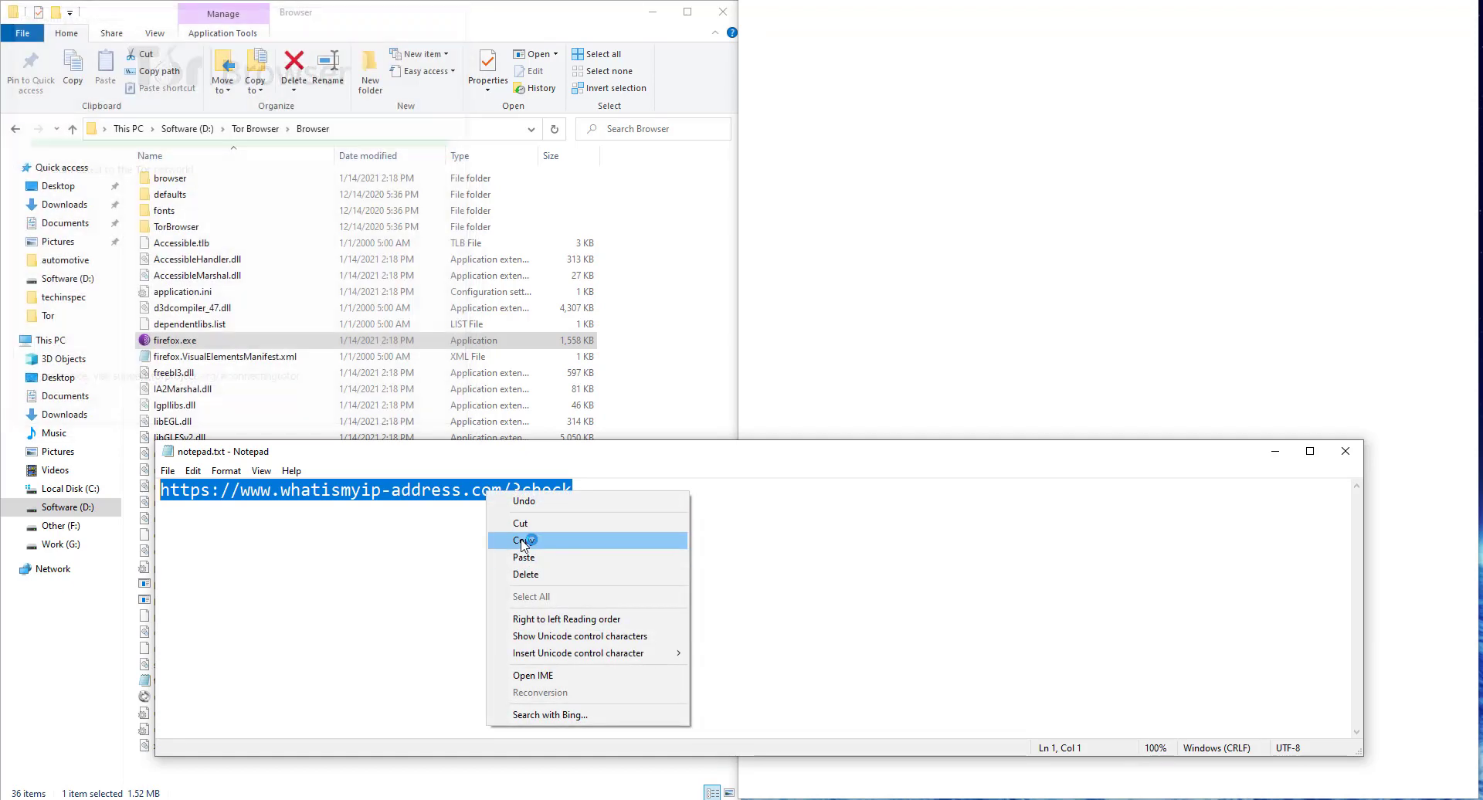
left_click(525, 540)
left_click(999, 42)
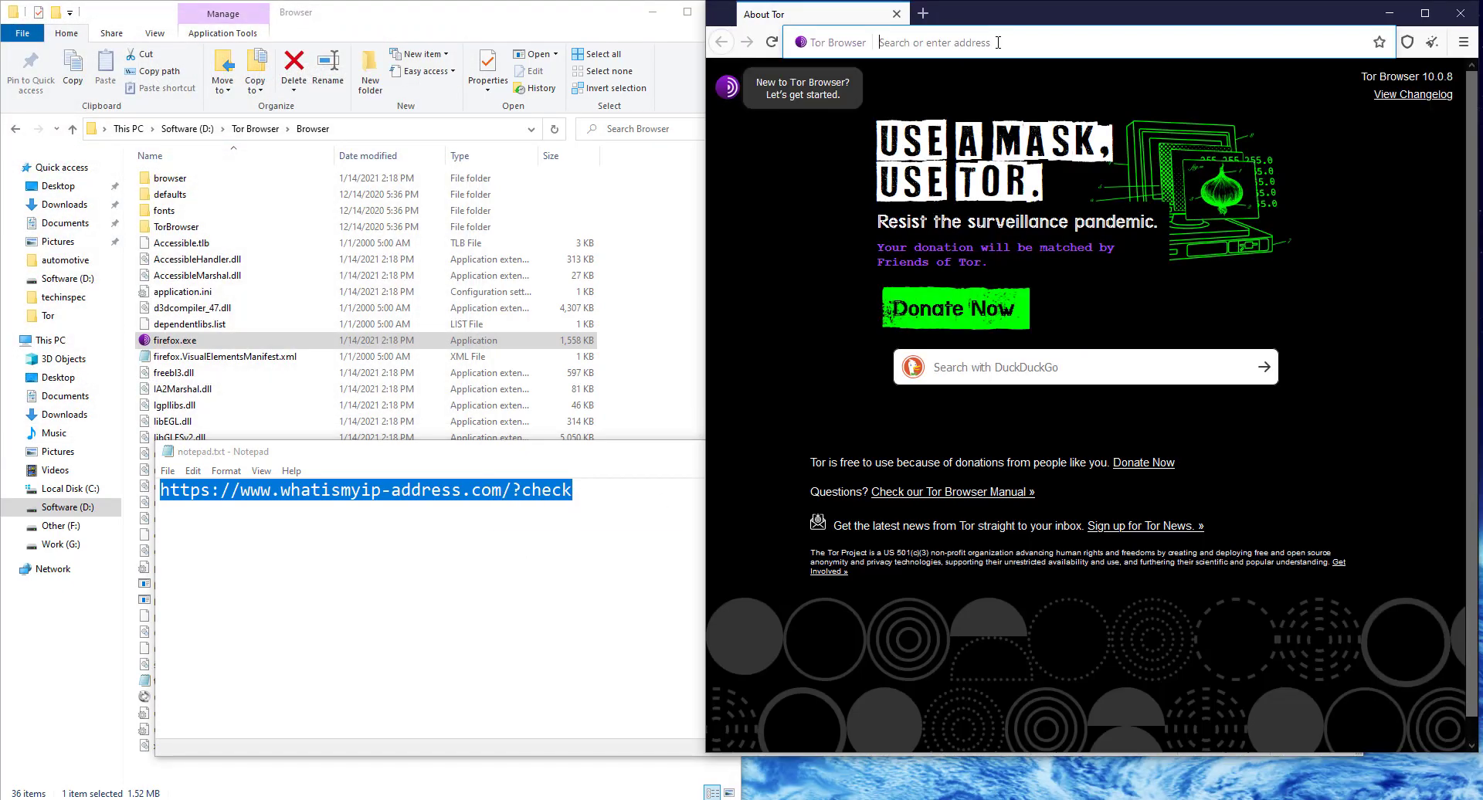
key("ctrl+v")
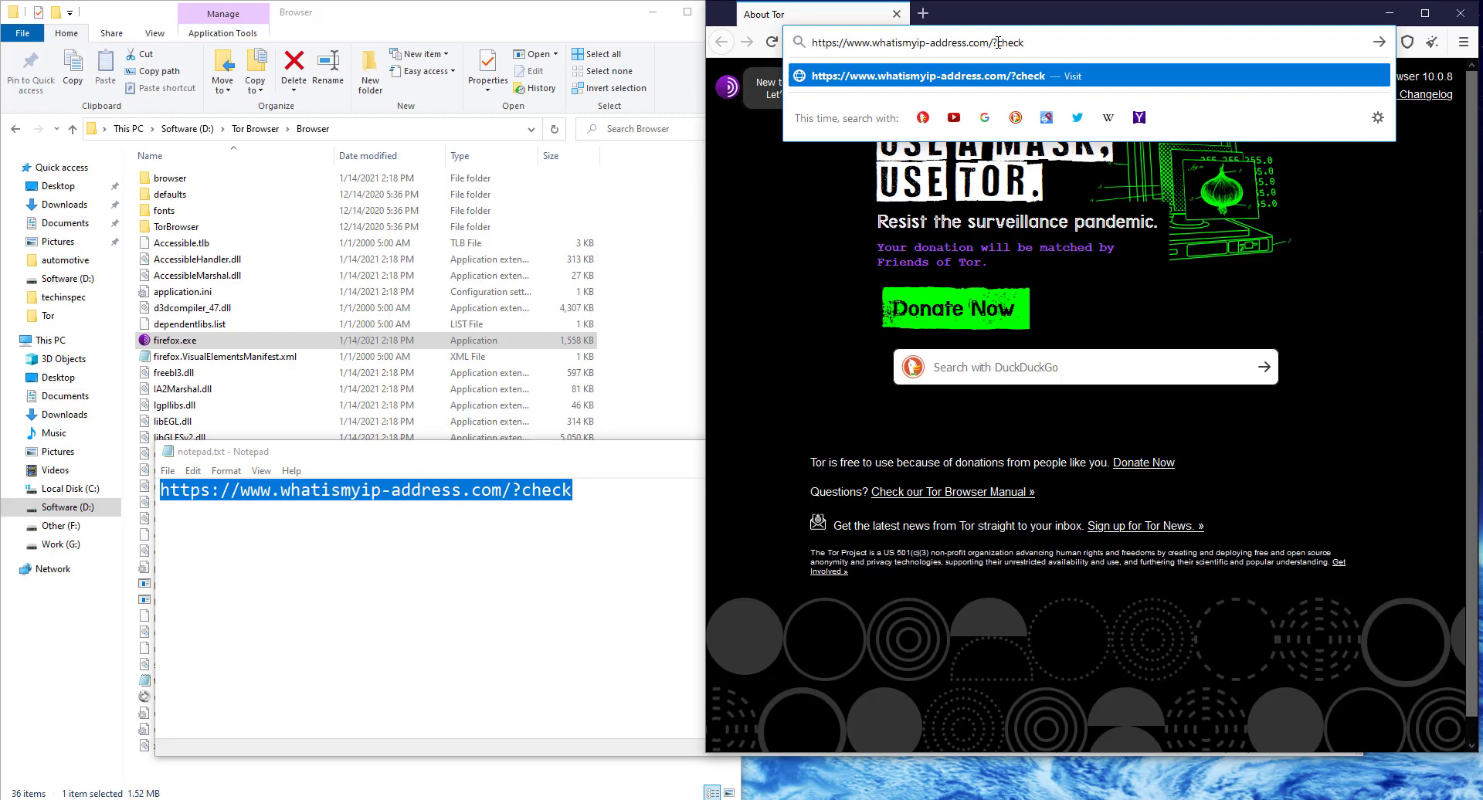
key("Return")
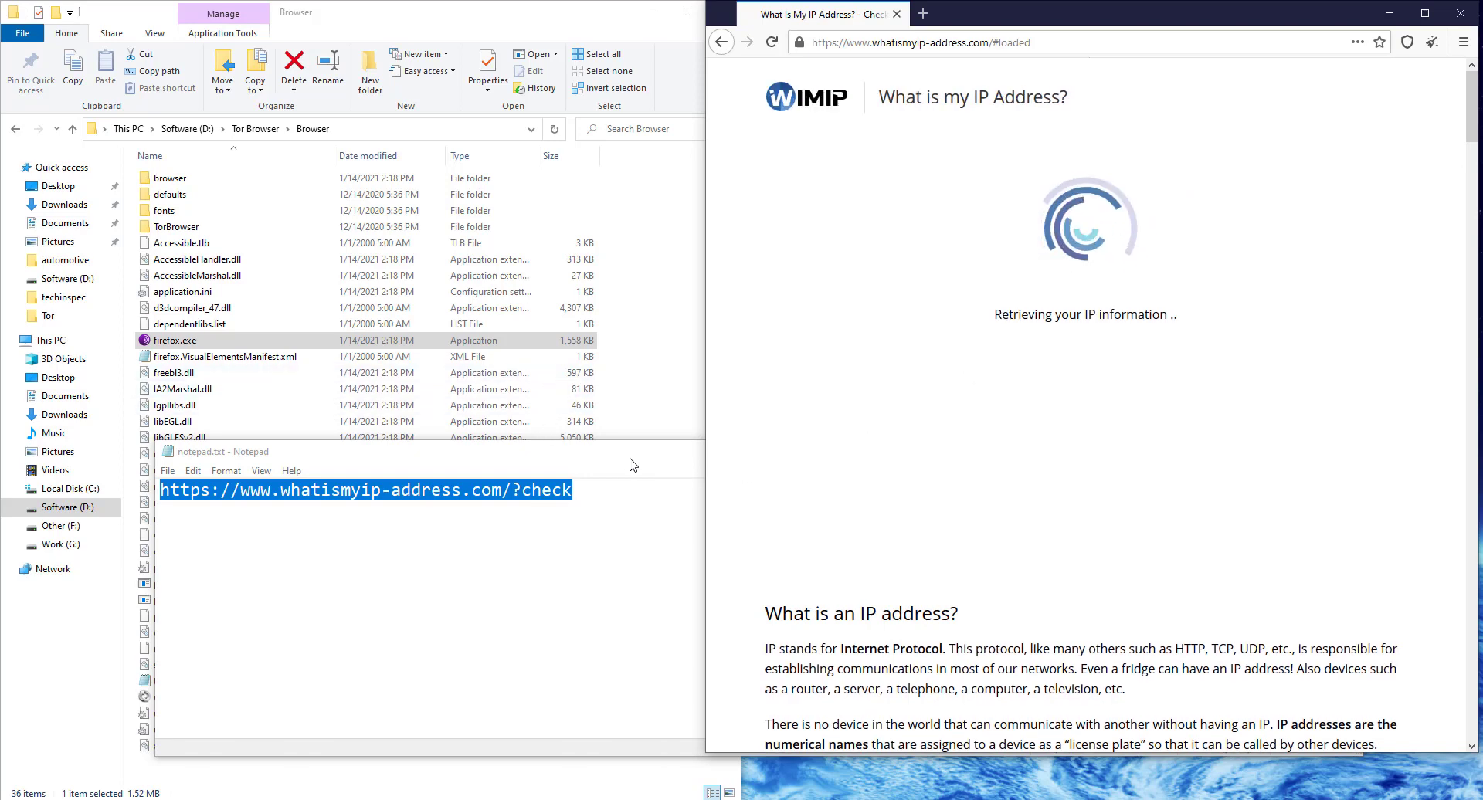
Step: Minimize notepad.txt, check the country and region name on the IP address page, and close the Tor window
left_click(551, 451)
left_click(1275, 451)
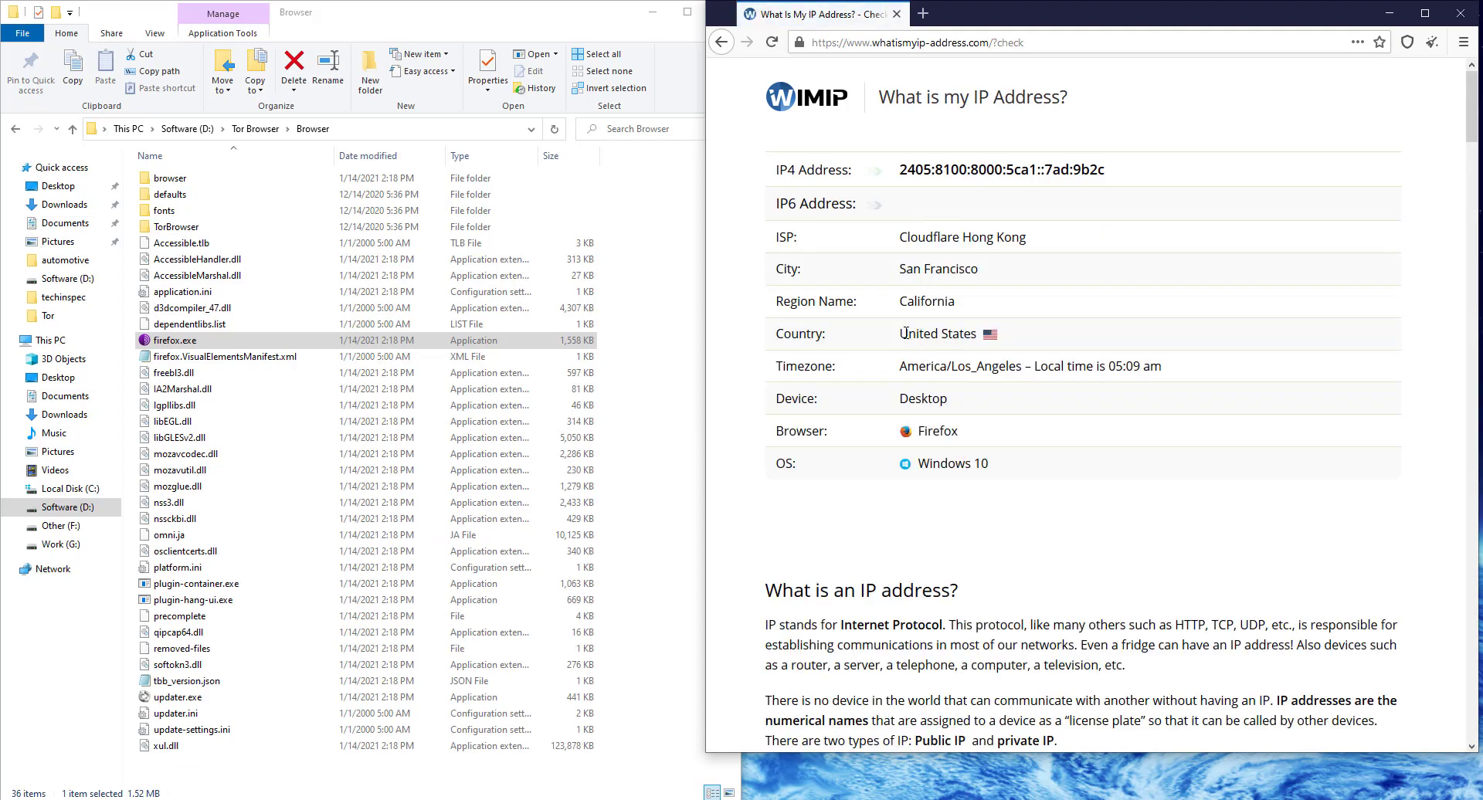
triple_click(927, 337)
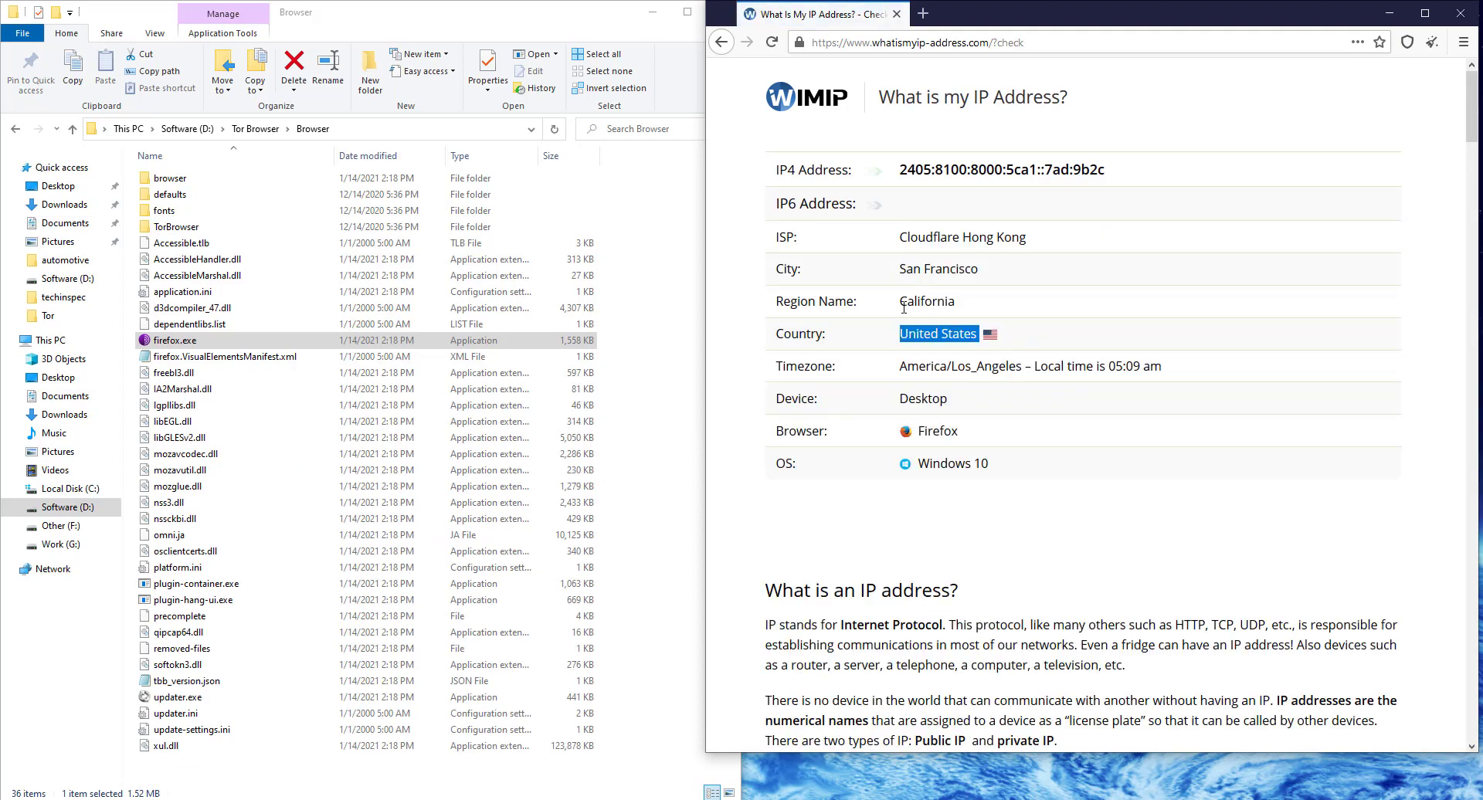
left_click_drag(901, 306, 1001, 314)
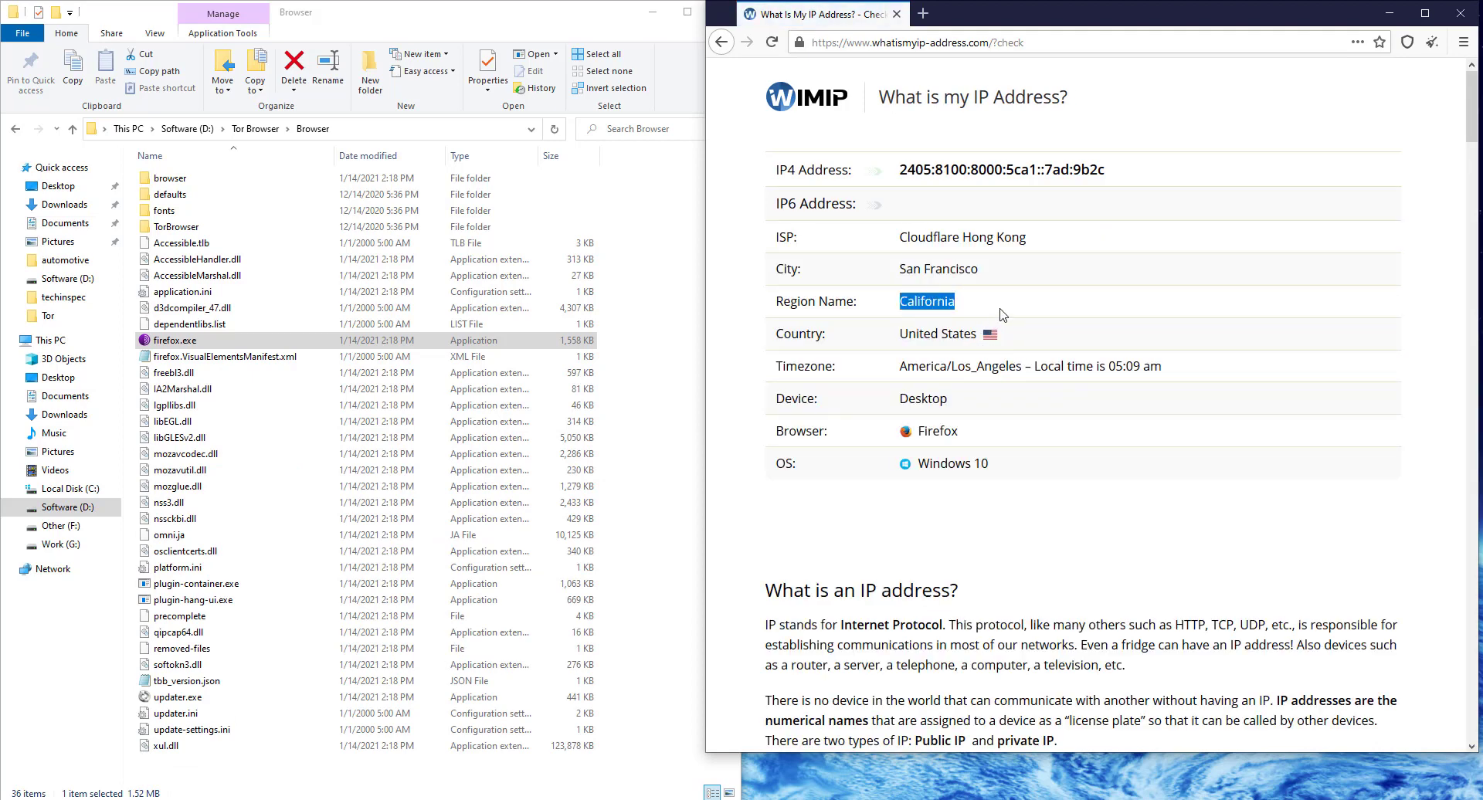
left_click(1460, 12)
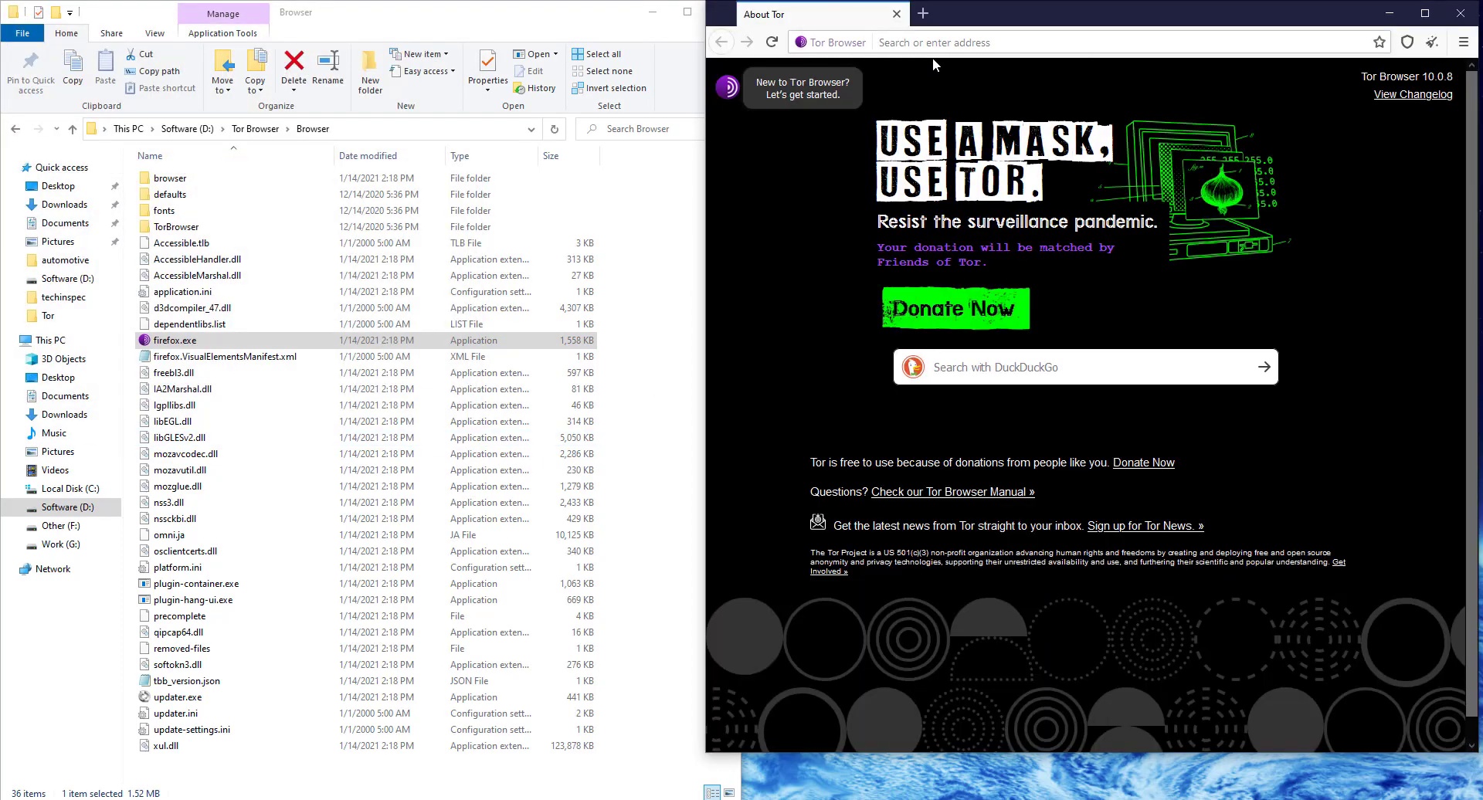
left_click(935, 47)
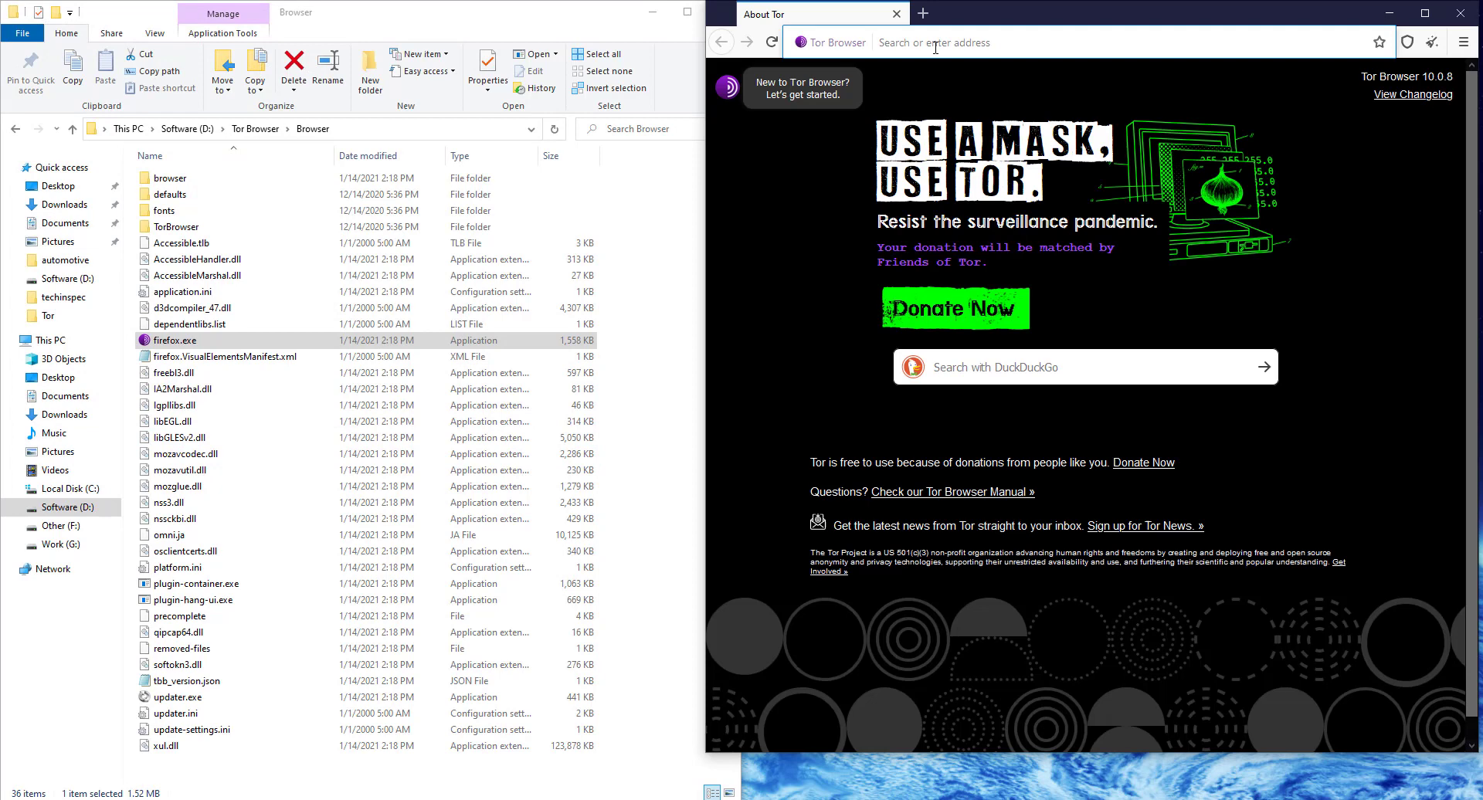
key("ctrl+v")
key("Return")
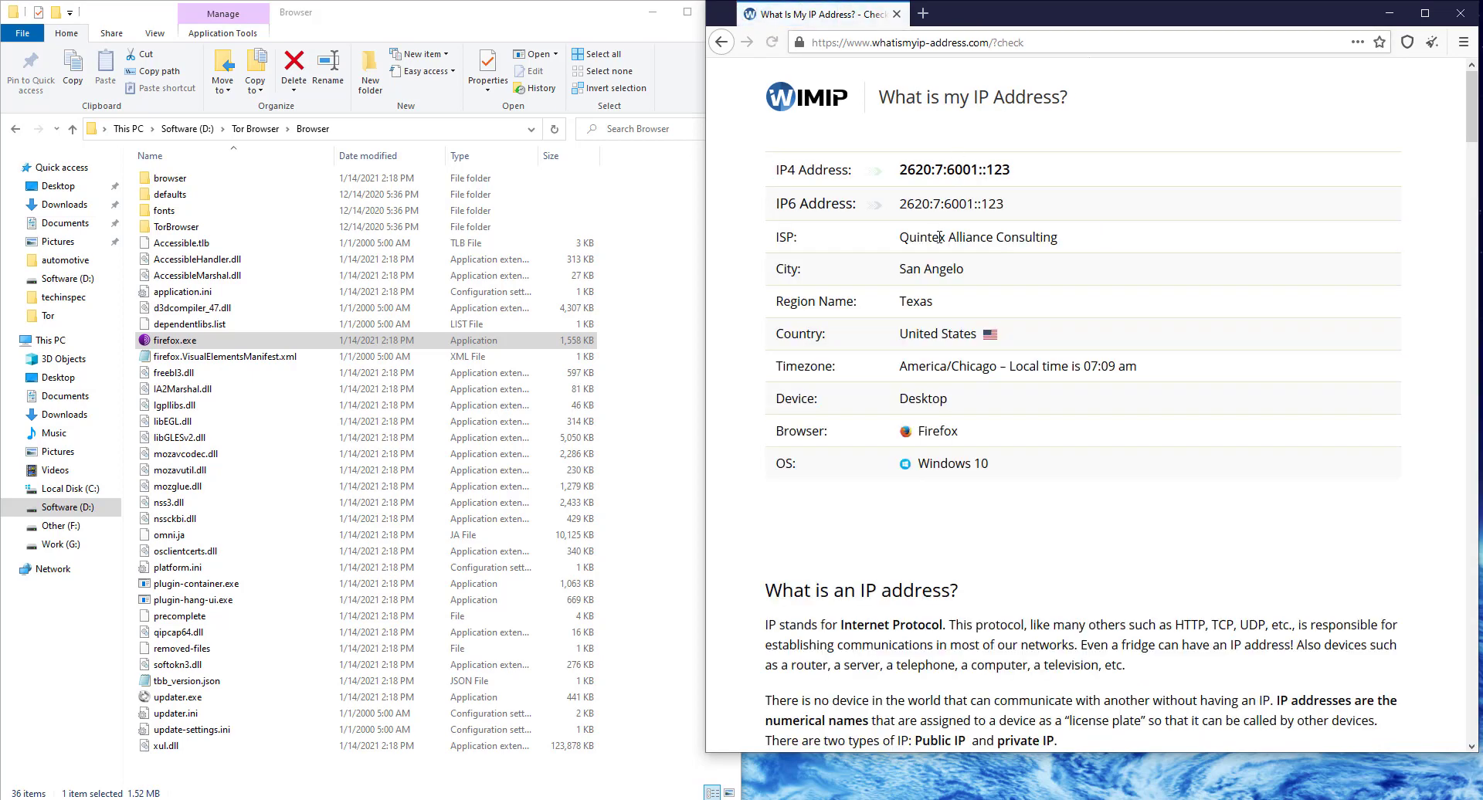
left_click_drag(902, 340, 975, 337)
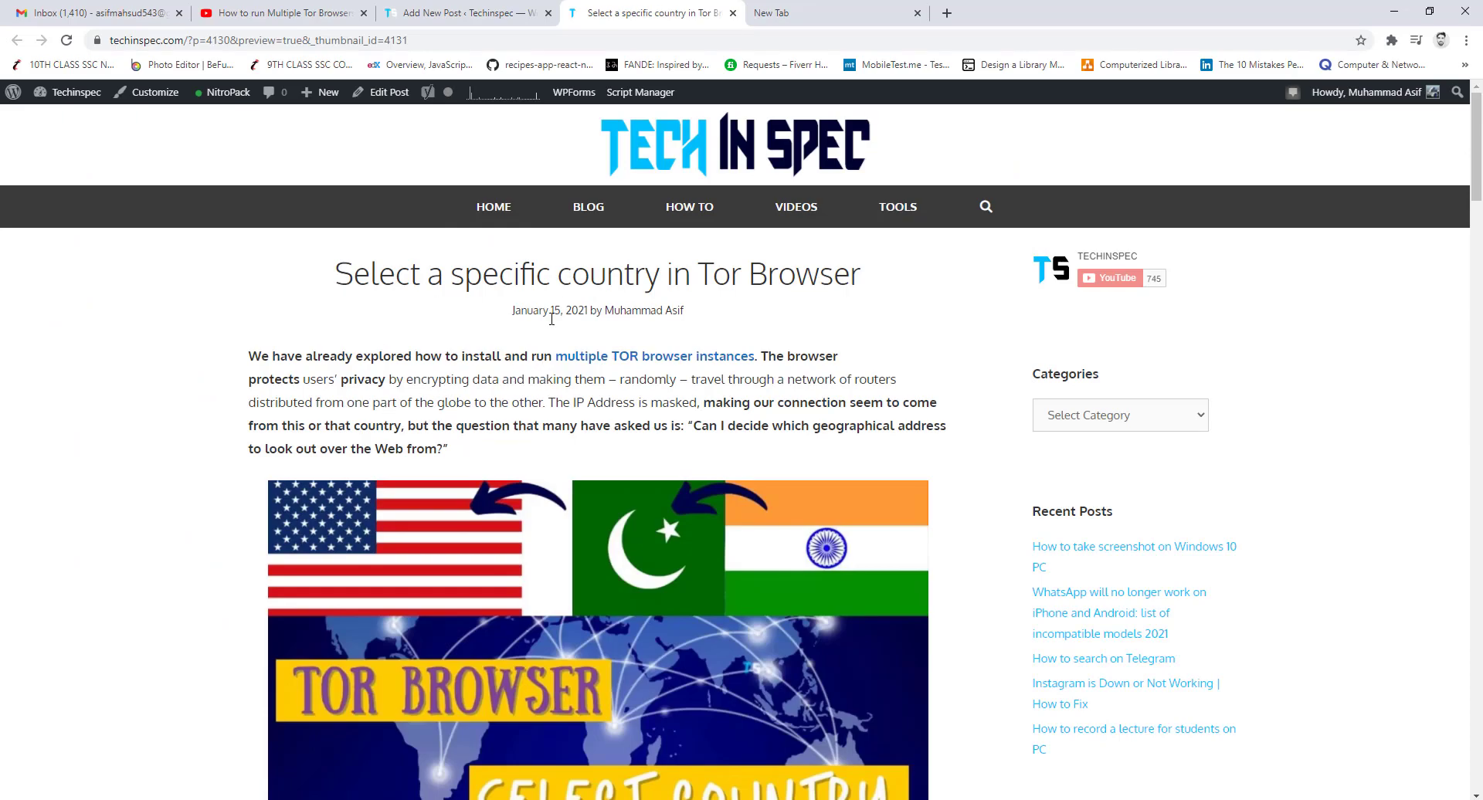
Step: Switch to the Techinspec article in Chrome and examine the ExitNodes example for specifying several countries, highlighting its country codes
scroll(537, 532, "down", 20)
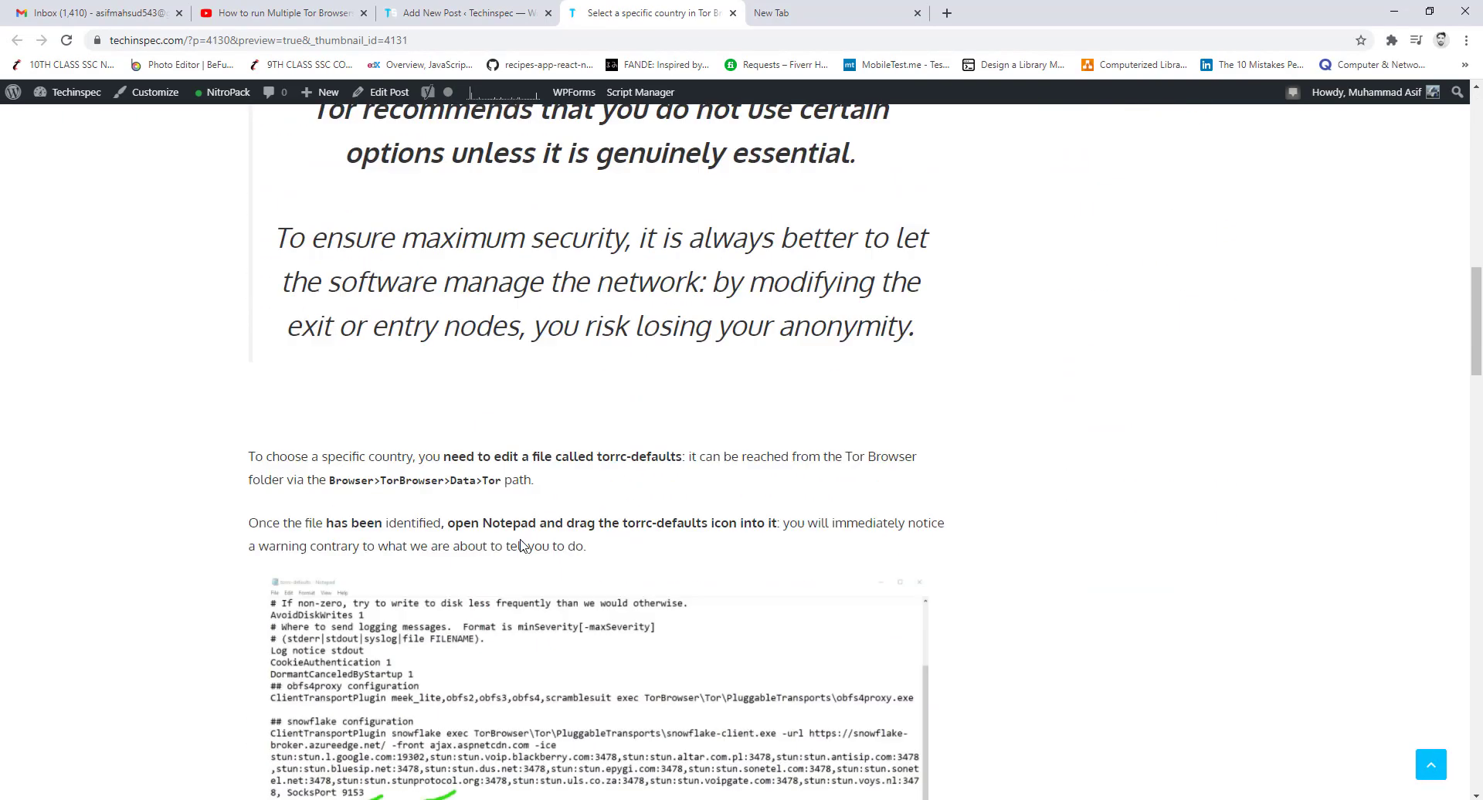
scroll(519, 543, "down", 12)
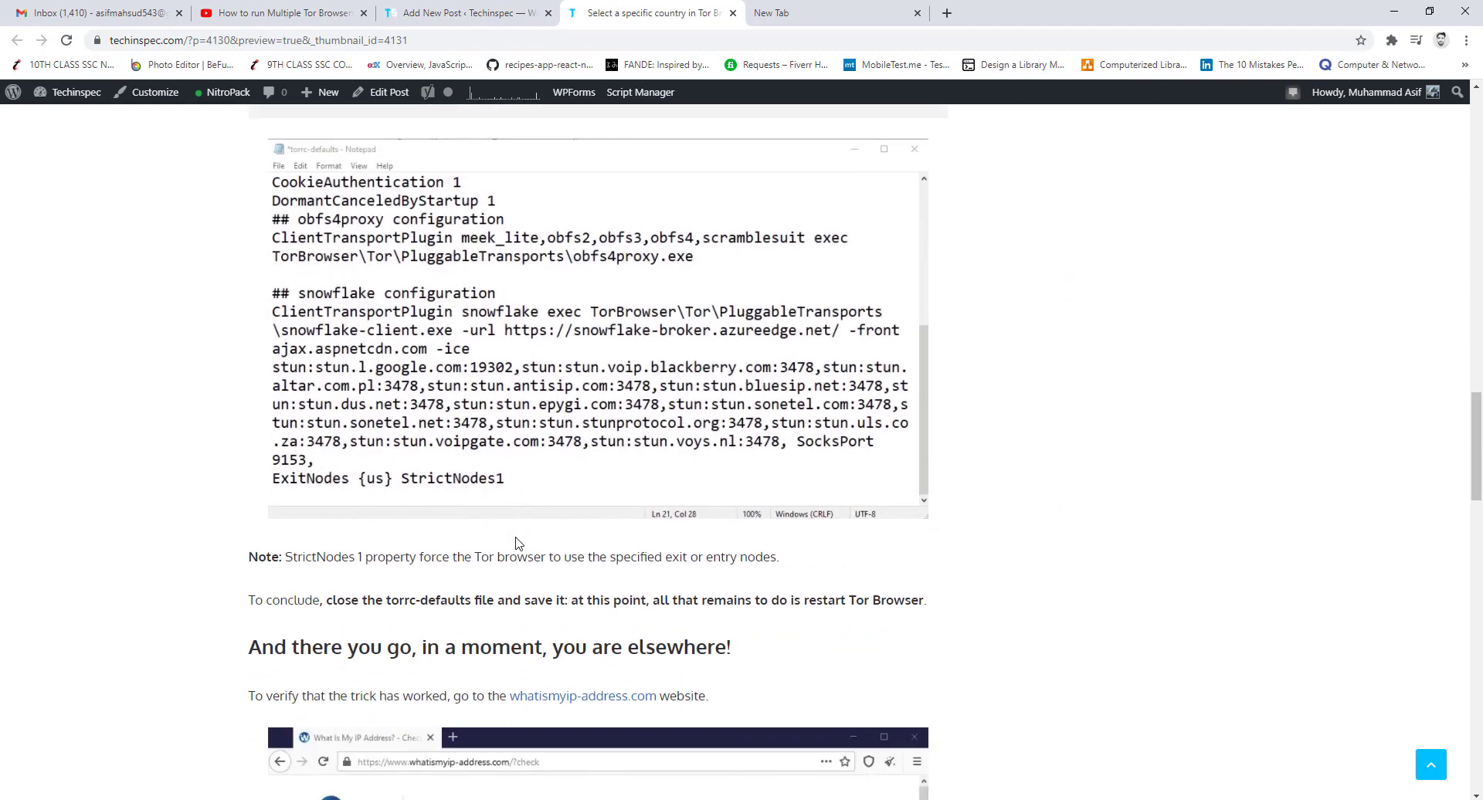
scroll(508, 543, "down", 6)
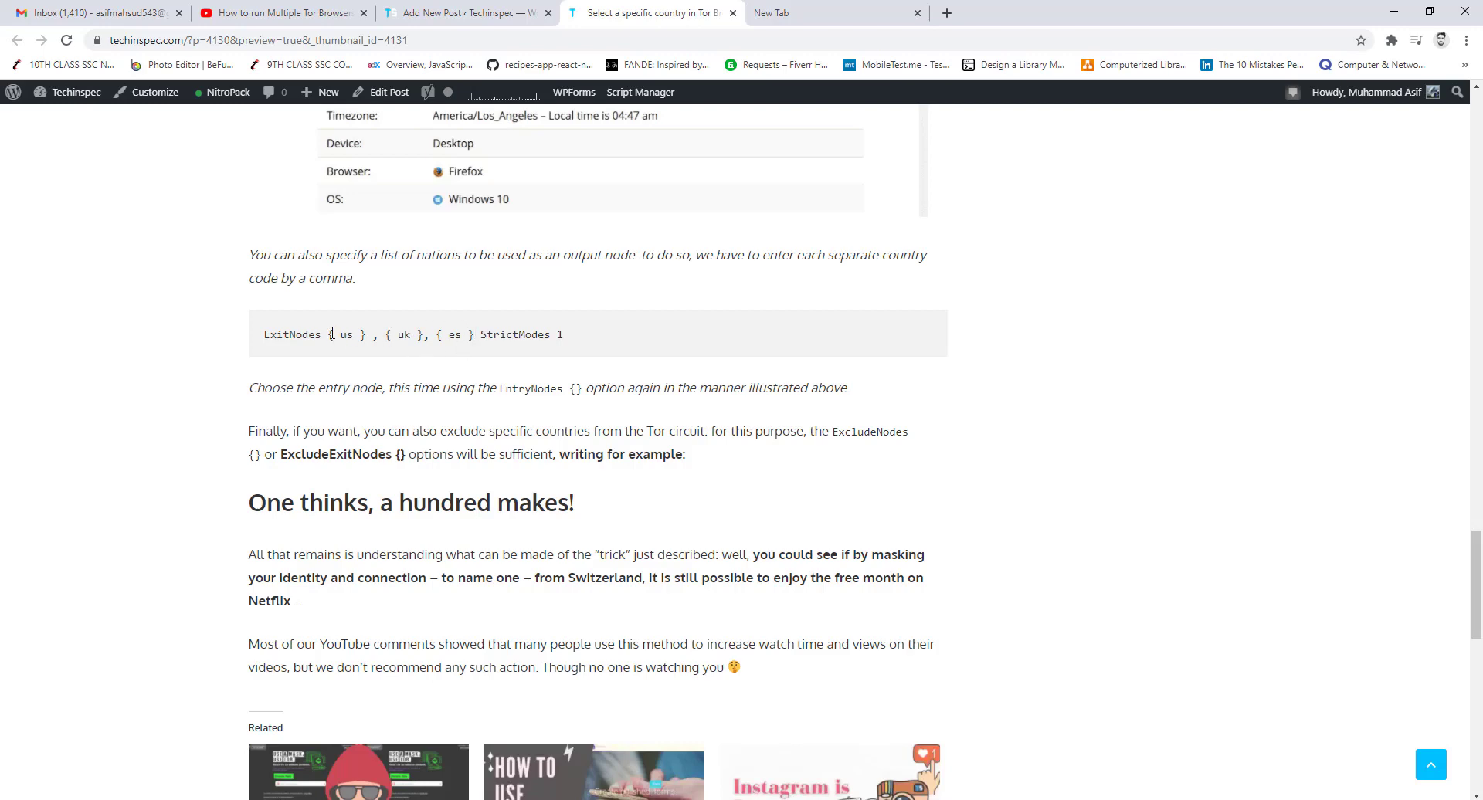
left_click_drag(332, 334, 368, 333)
left_click(391, 333)
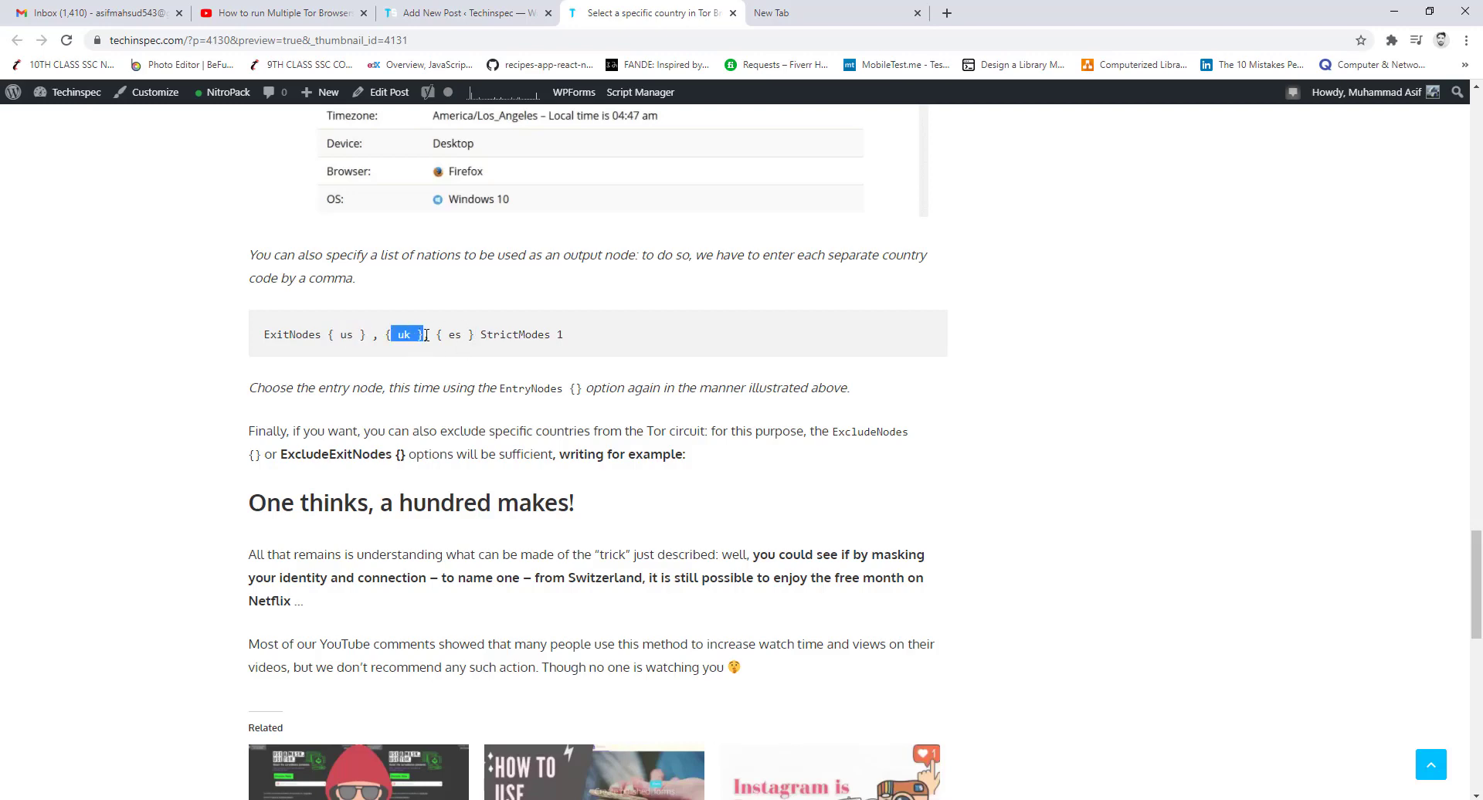